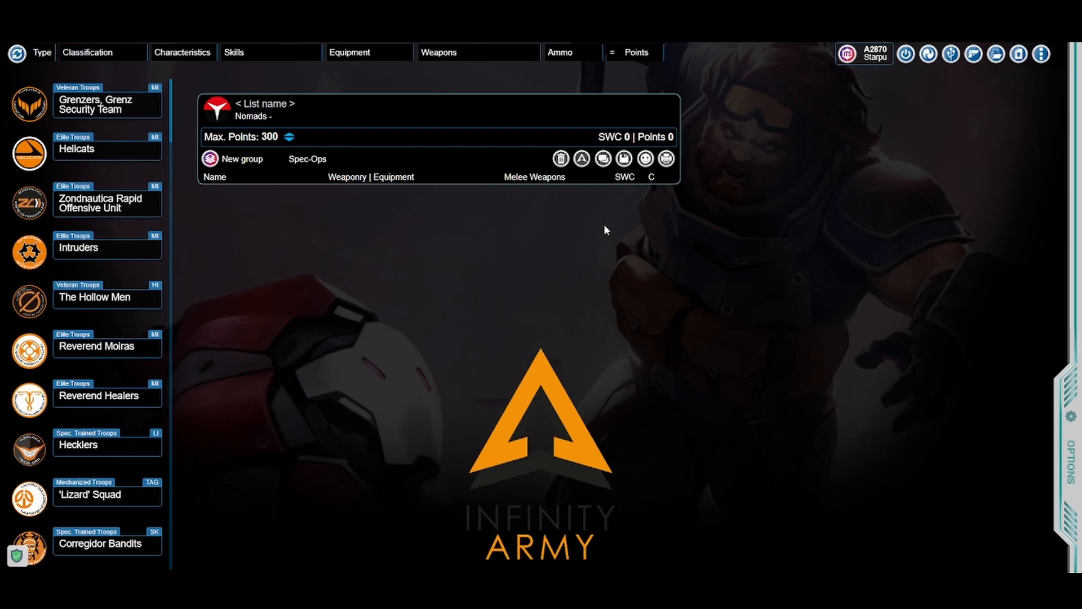
Step: Add the Hellcat with Spitfire to the Nomads list and check the list's validity
{"action": "left_click", "coordinate": [89, 150]}
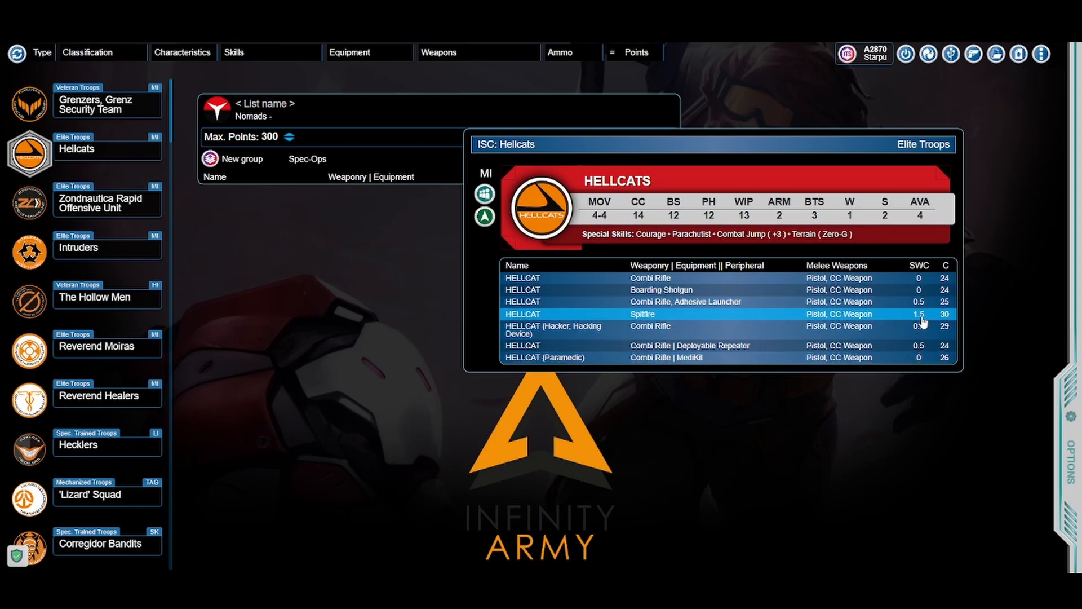
{"action": "left_click", "coordinate": [717, 315]}
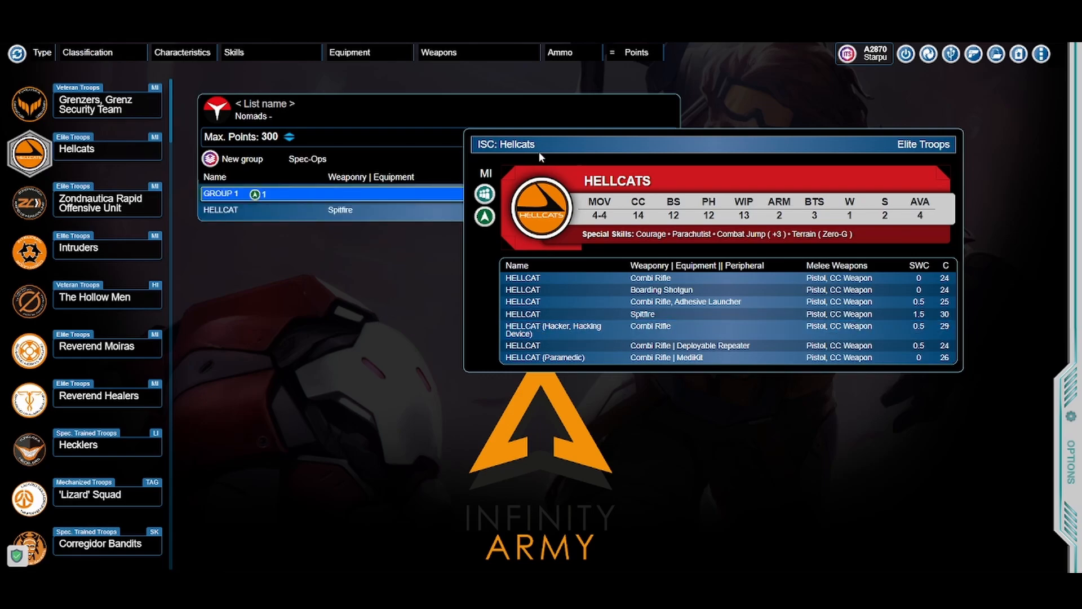
{"action": "left_click_drag", "start_coordinate": [577, 137], "coordinate": [614, 231]}
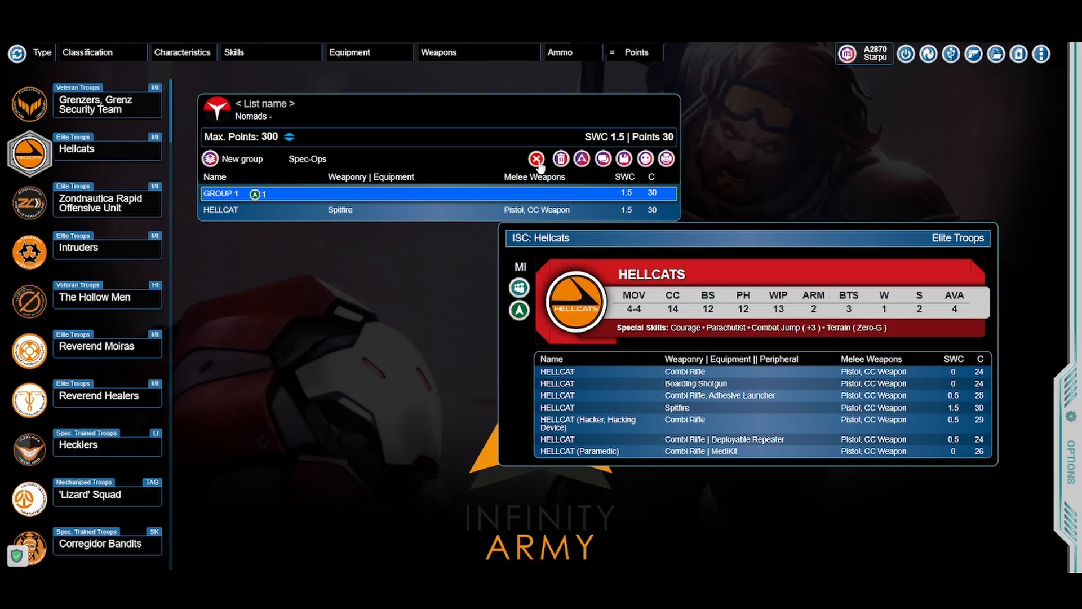
{"action": "left_click", "coordinate": [538, 162]}
Step: Look through the full roster of available Nomads troops
{"action": "scroll", "coordinate": [117, 371], "scroll_direction": "down", "scroll_amount": 12}
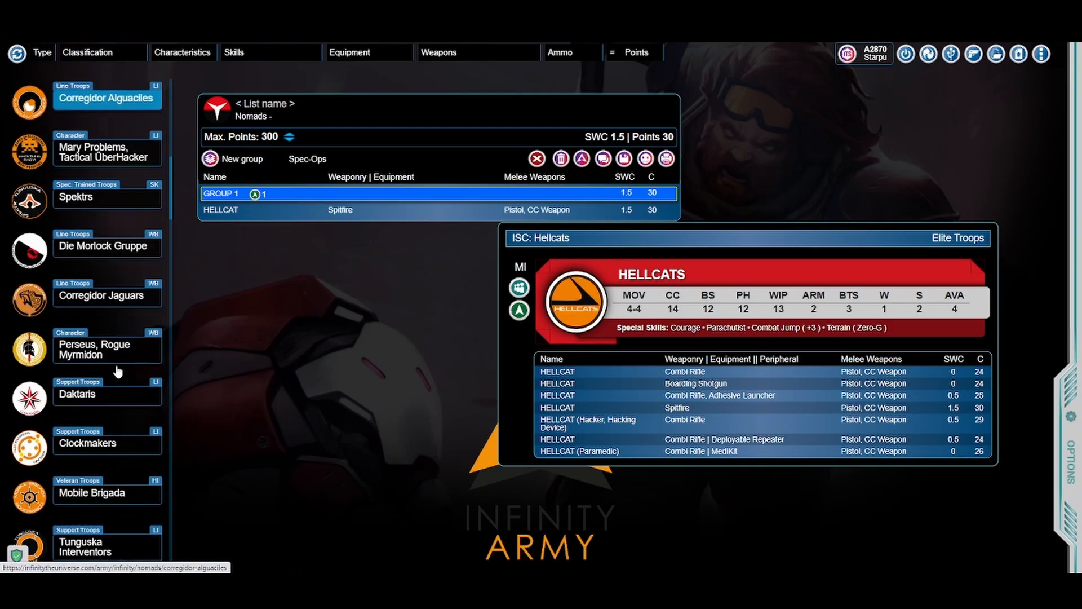
{"action": "scroll", "coordinate": [117, 371], "scroll_direction": "down", "scroll_amount": 18}
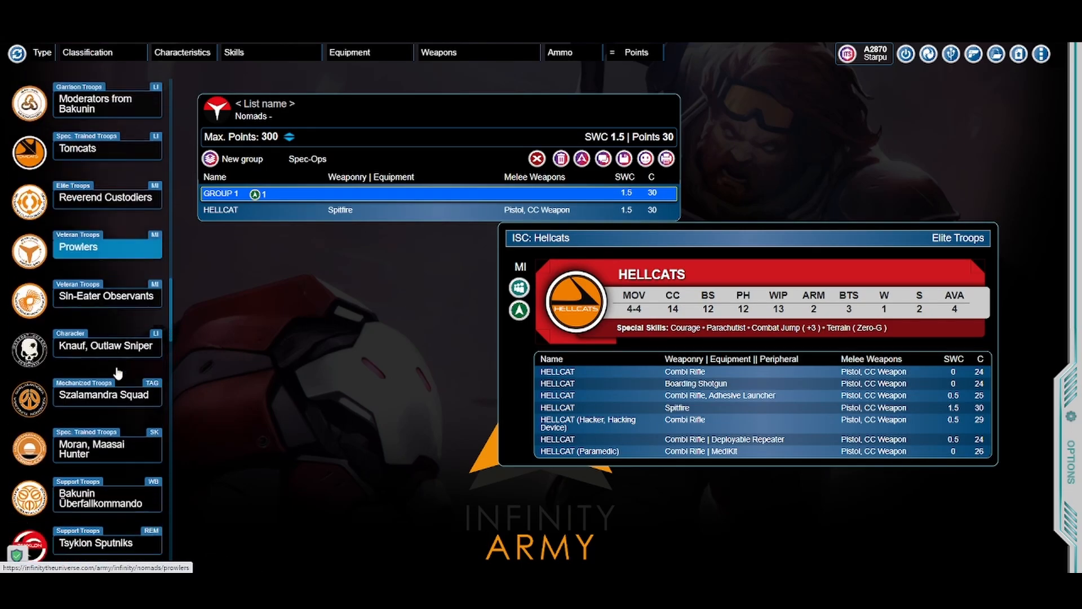
{"action": "scroll", "coordinate": [114, 373], "scroll_direction": "down", "scroll_amount": 18}
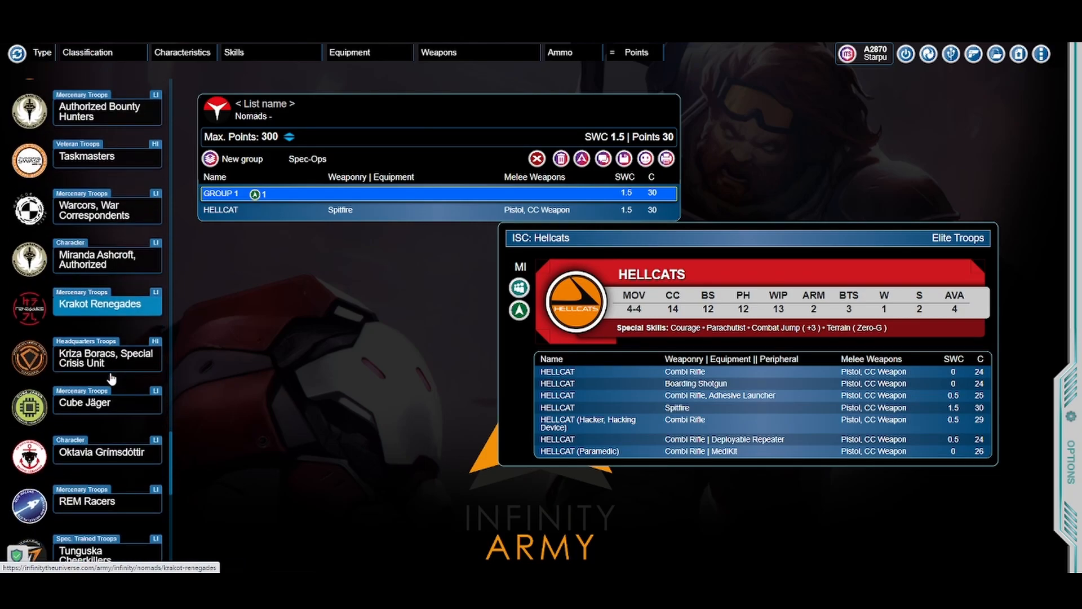
{"action": "scroll", "coordinate": [111, 379], "scroll_direction": "down", "scroll_amount": 5}
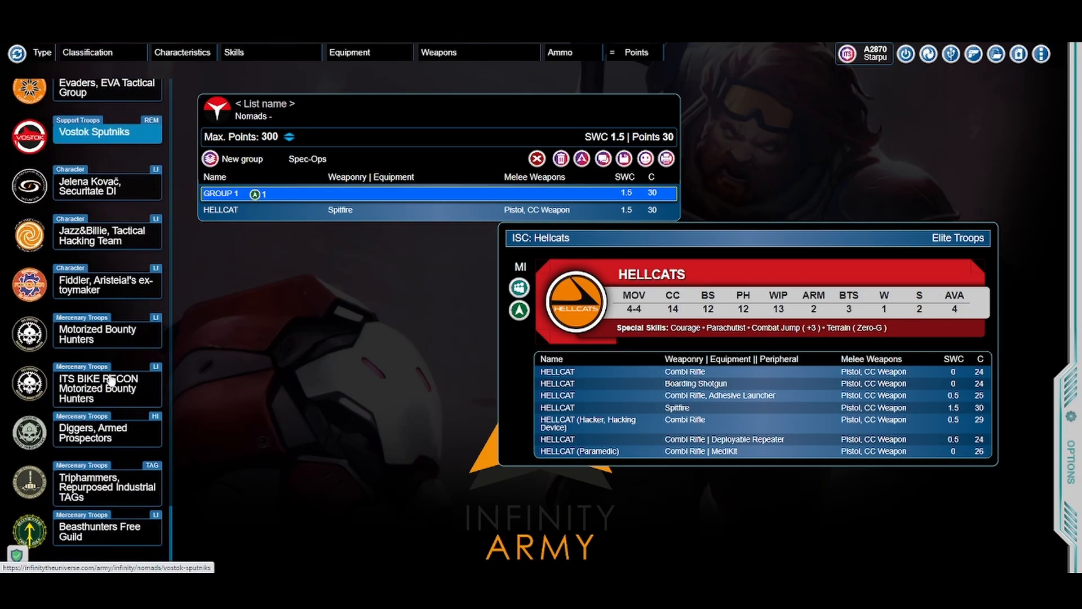
{"action": "scroll", "coordinate": [111, 380], "scroll_direction": "up", "scroll_amount": 20}
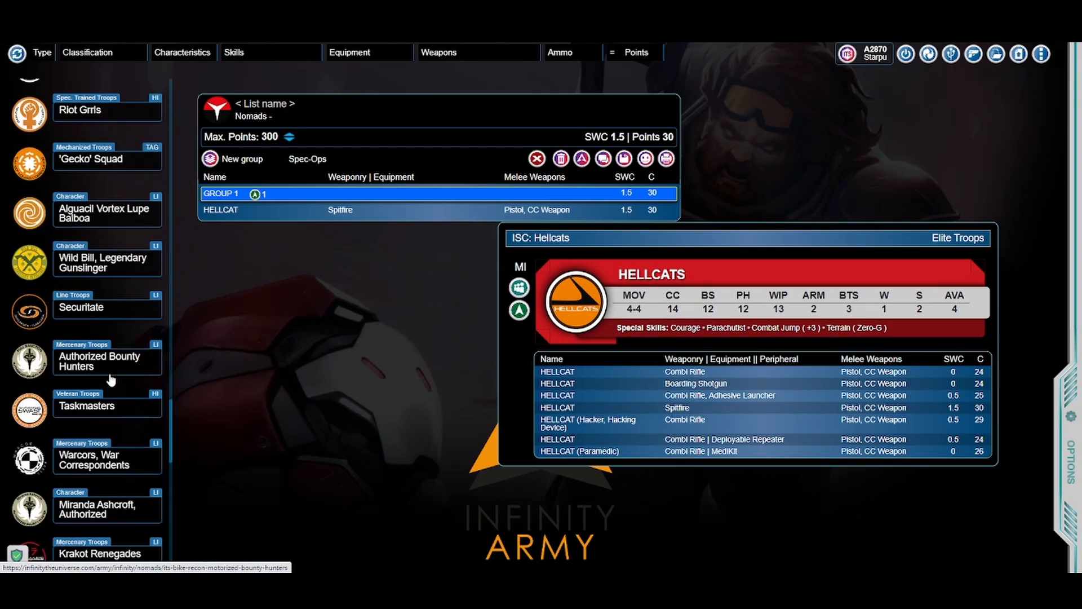
{"action": "scroll", "coordinate": [111, 380], "scroll_direction": "up", "scroll_amount": 20}
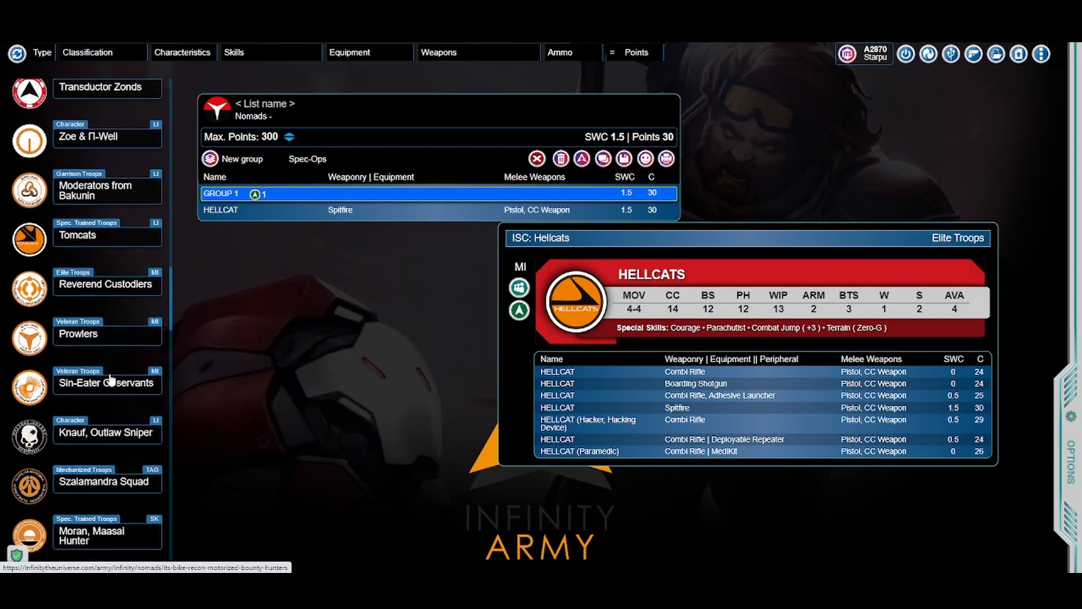
{"action": "scroll", "coordinate": [111, 379], "scroll_direction": "up", "scroll_amount": 20}
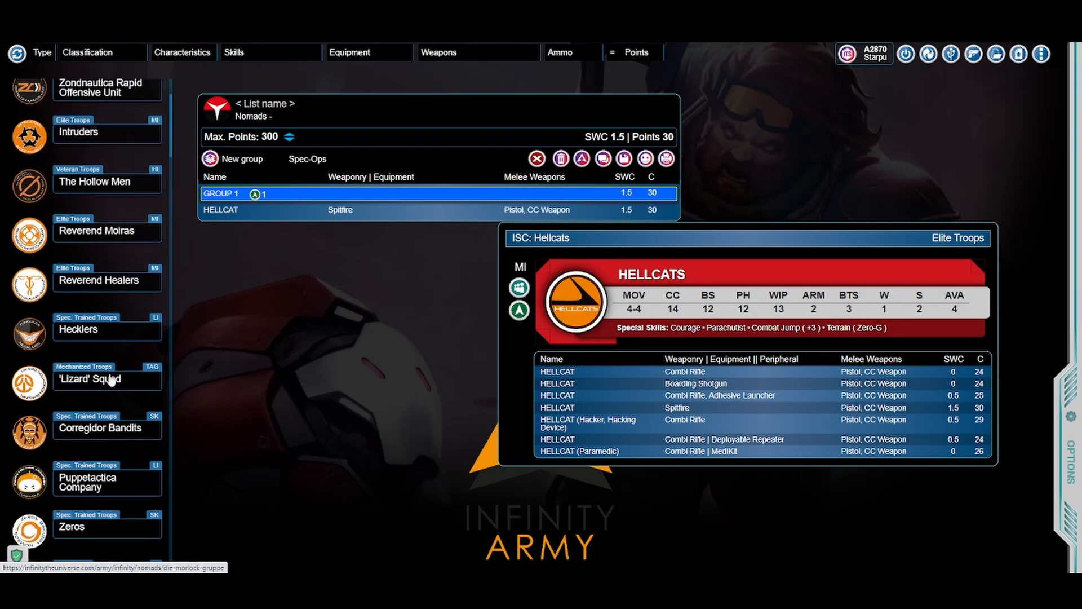
Step: Filter the troop roster by the Lieutenant skill
{"action": "left_click", "coordinate": [241, 56]}
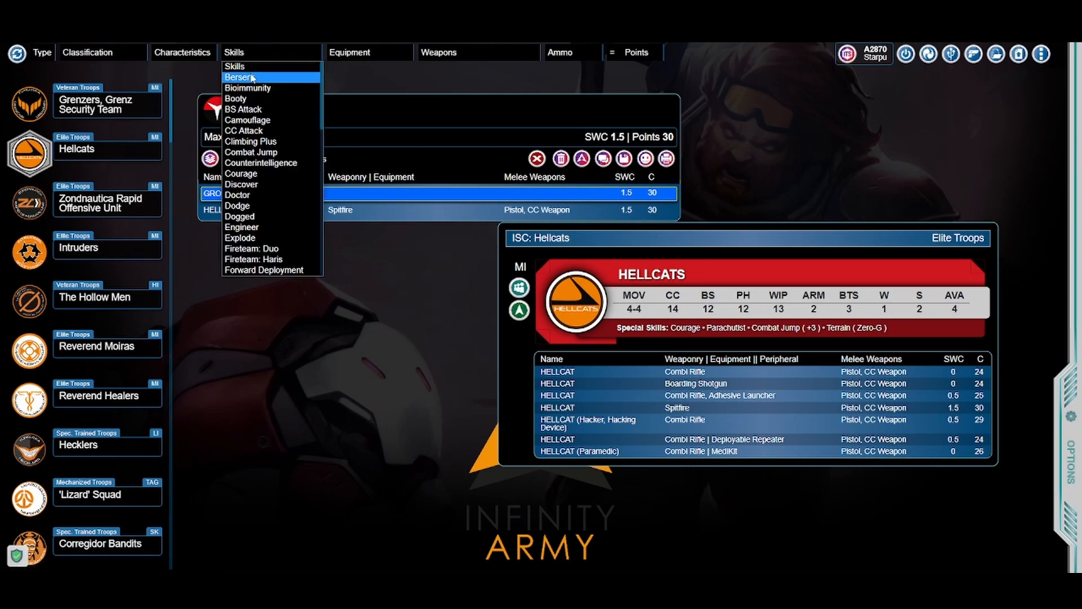
{"action": "scroll", "coordinate": [264, 127], "scroll_direction": "down", "scroll_amount": 5}
{"action": "scroll", "coordinate": [263, 135], "scroll_direction": "down", "scroll_amount": 5}
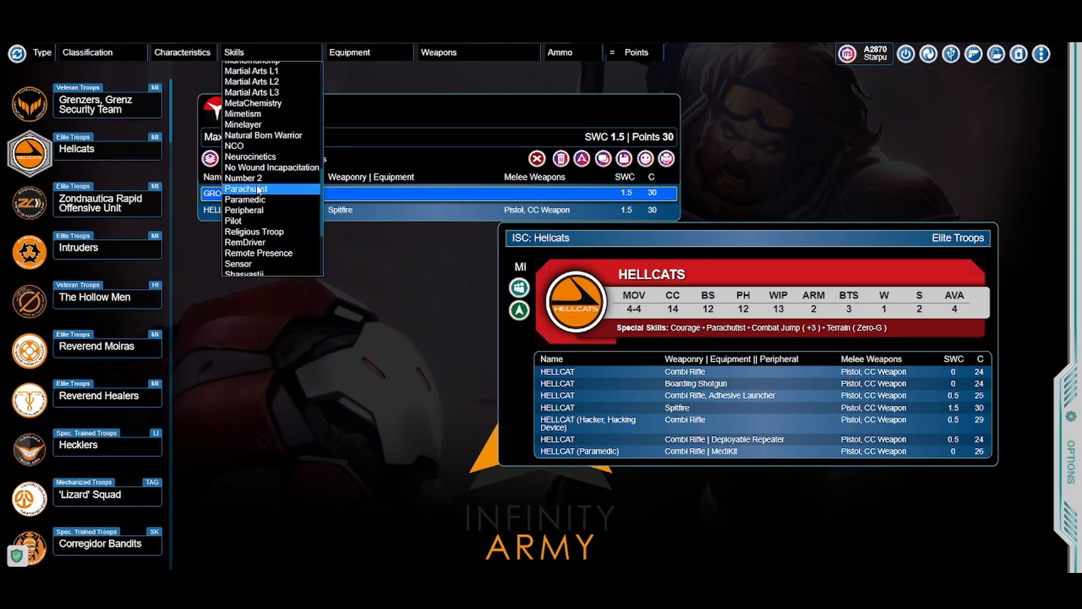
{"action": "scroll", "coordinate": [260, 204], "scroll_direction": "down", "scroll_amount": 4}
{"action": "scroll", "coordinate": [259, 203], "scroll_direction": "up", "scroll_amount": 7}
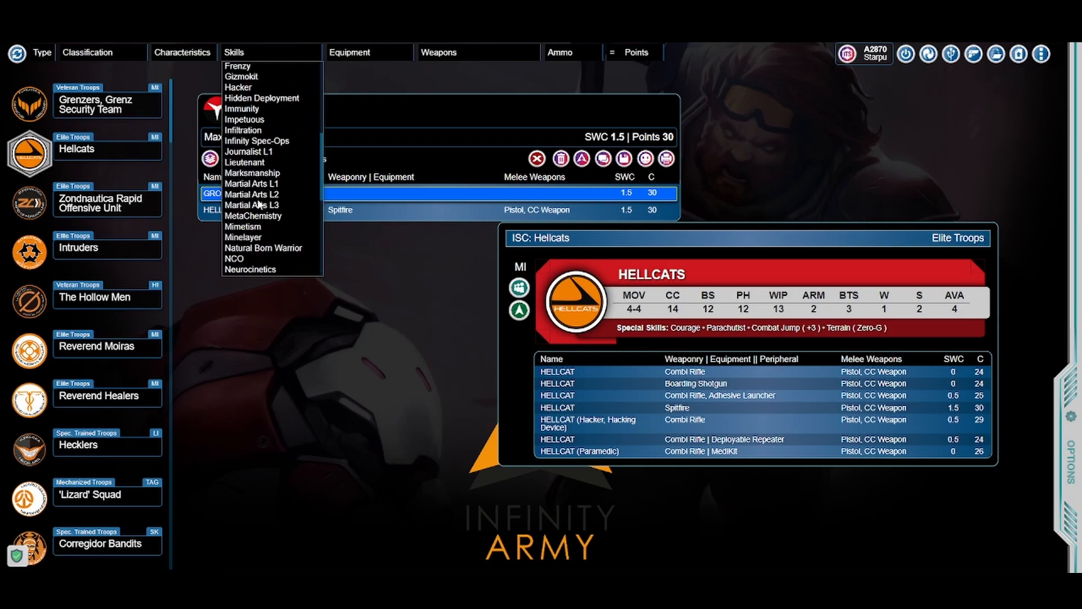
{"action": "left_click", "coordinate": [260, 163]}
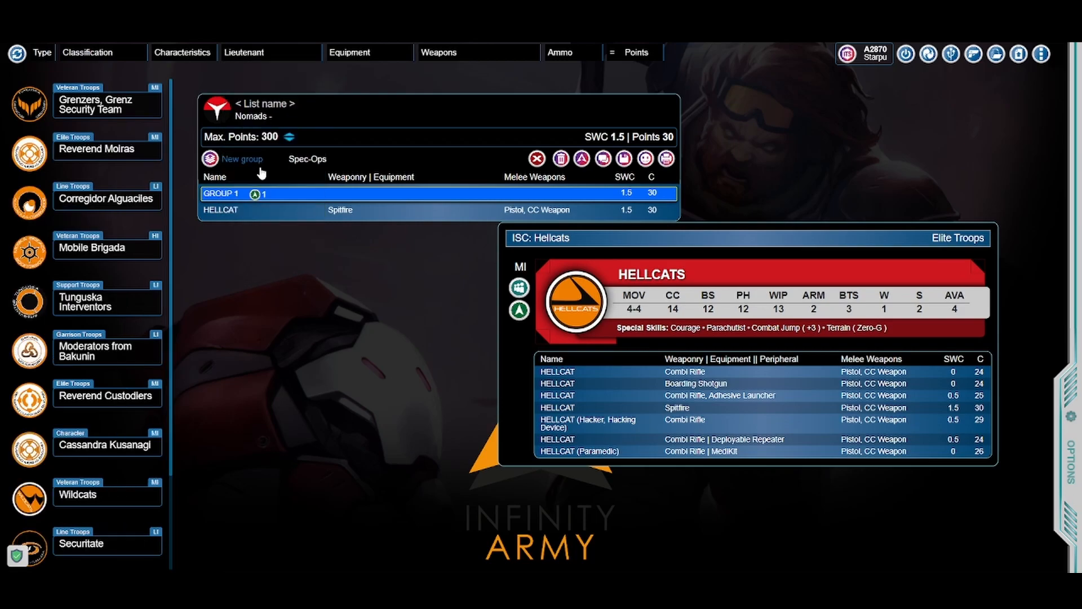
Step: Add the Mobile Brigada (Lieutenant) with MULTI Rifle and Light Flamethrower to the list, and check the list's validity
{"action": "scroll", "coordinate": [32, 102], "scroll_direction": "down", "scroll_amount": 2}
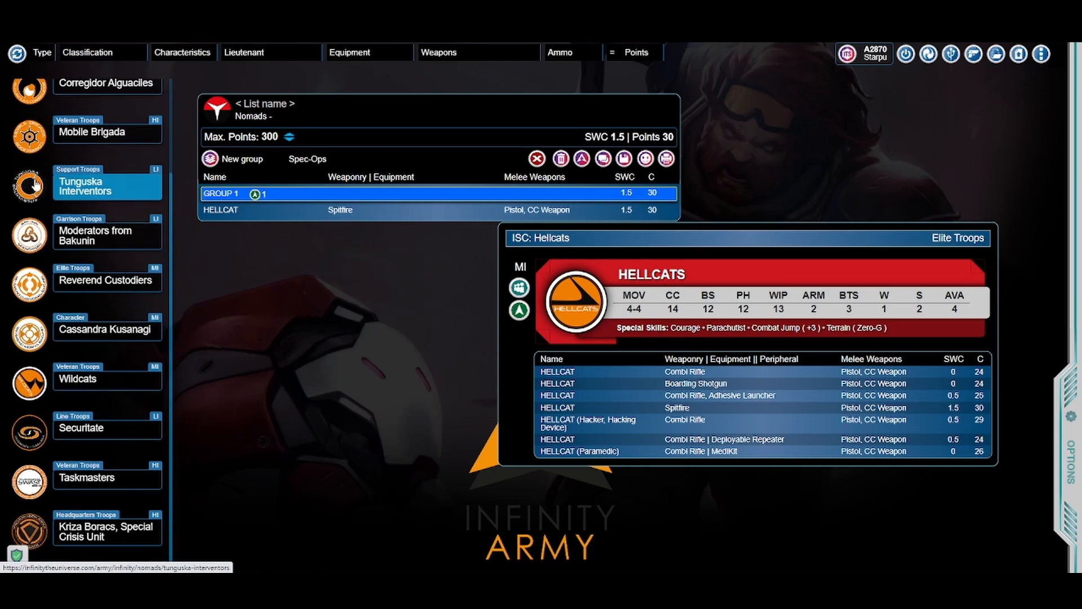
{"action": "scroll", "coordinate": [23, 477], "scroll_direction": "up", "scroll_amount": 2}
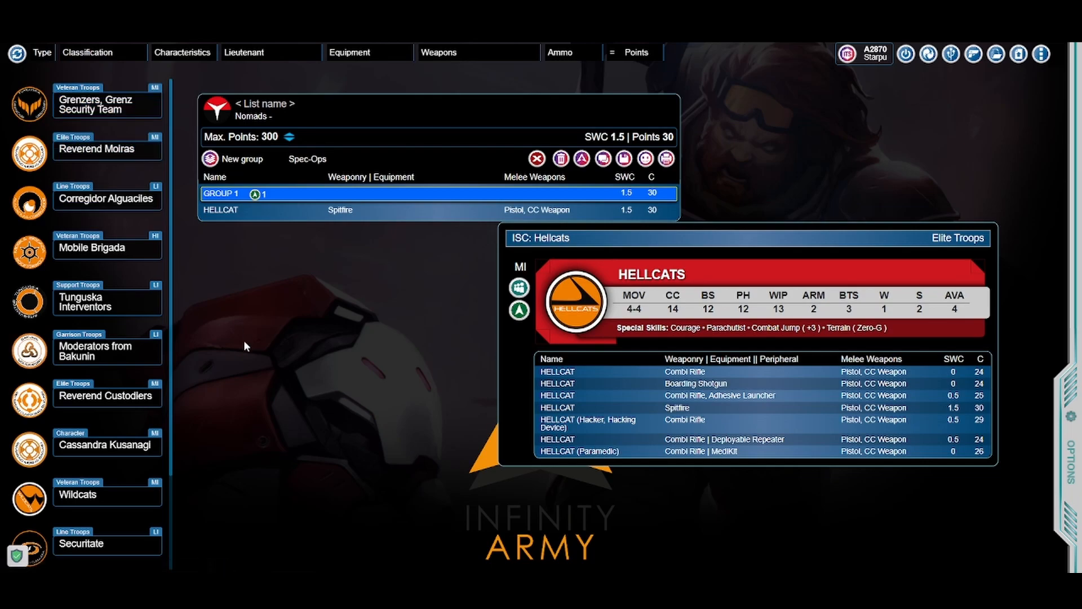
{"action": "scroll", "coordinate": [154, 367], "scroll_direction": "down", "scroll_amount": 2}
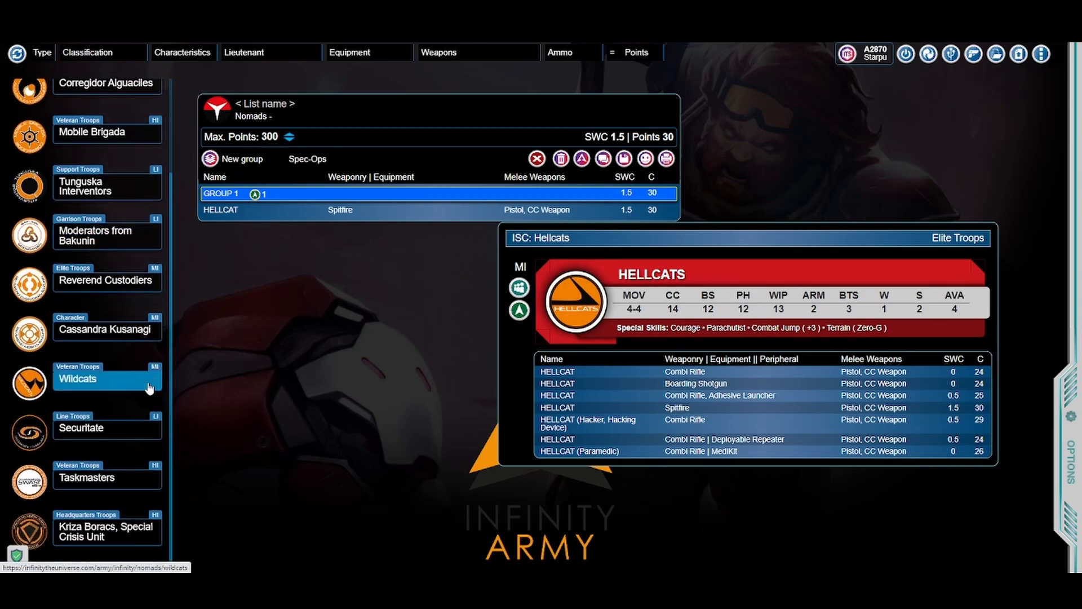
{"action": "left_click", "coordinate": [92, 132]}
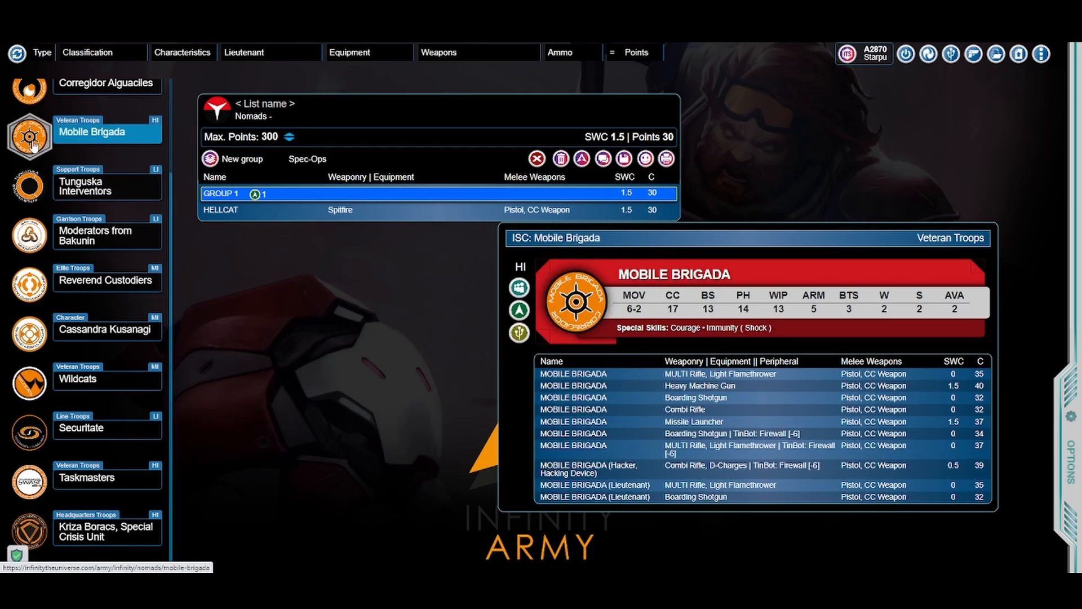
{"action": "left_click", "coordinate": [669, 487]}
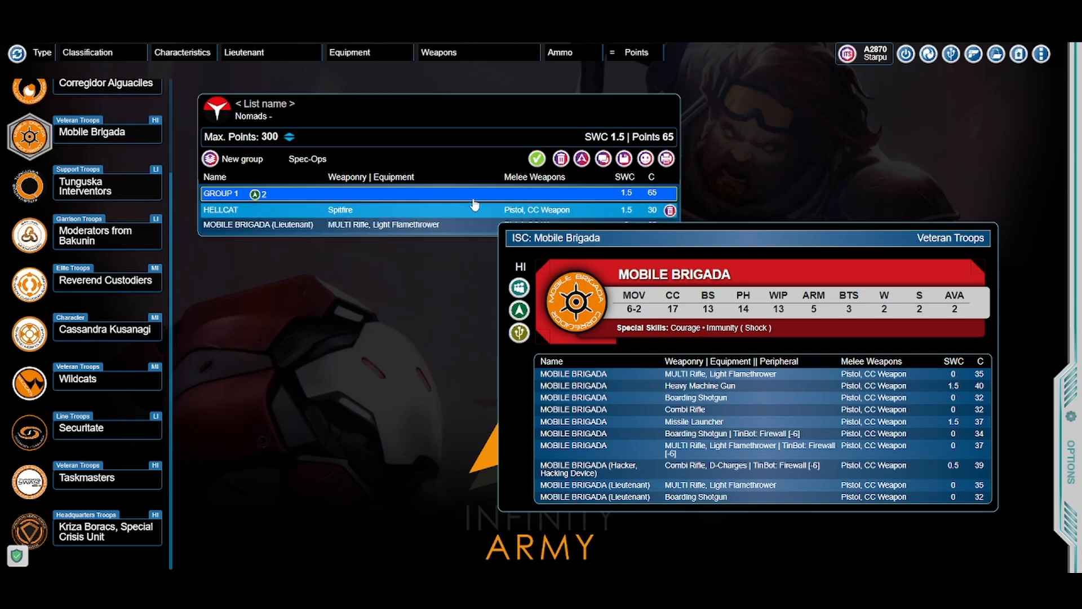
{"action": "left_click", "coordinate": [537, 161]}
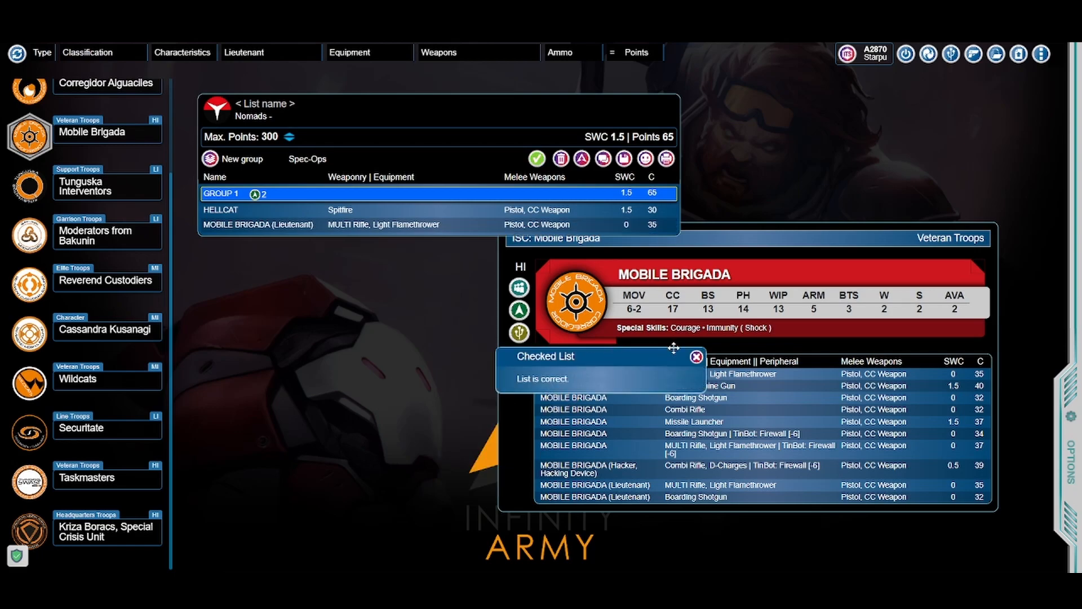
{"action": "left_click", "coordinate": [697, 356]}
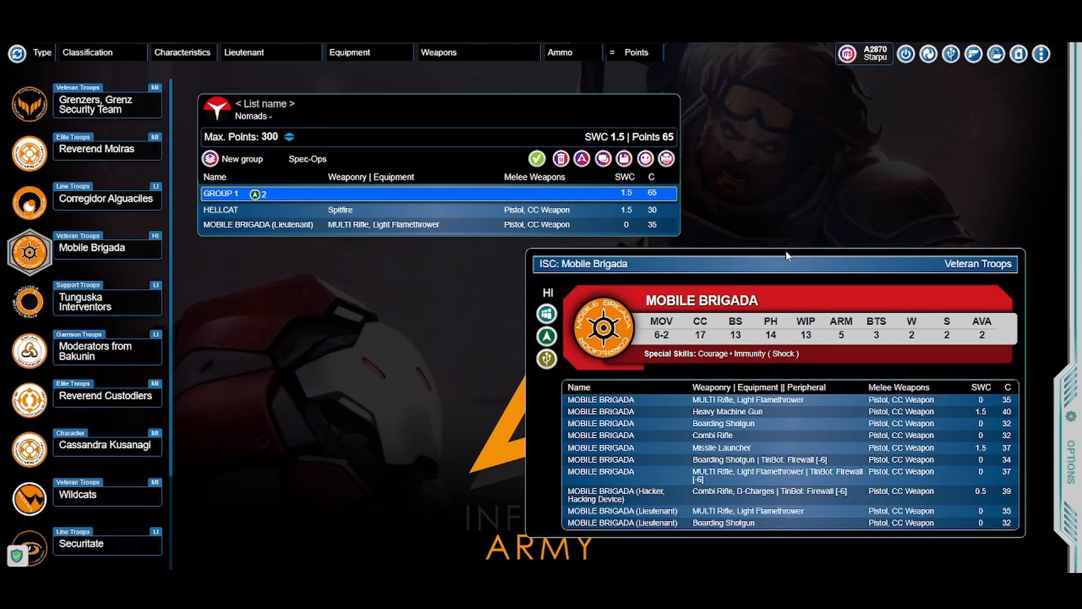
Step: Clear the Lieutenant skill filter and restrict the troop roster to the SK type
{"action": "left_click", "coordinate": [265, 53]}
{"action": "scroll", "coordinate": [269, 79], "scroll_direction": "up", "scroll_amount": 4}
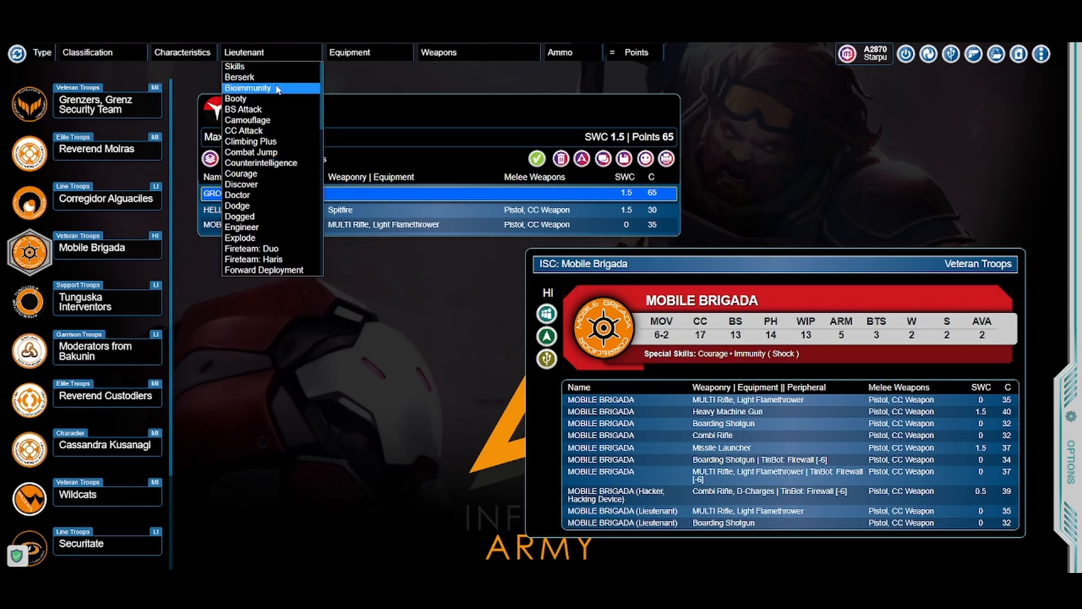
{"action": "scroll", "coordinate": [275, 101], "scroll_direction": "down", "scroll_amount": 6}
{"action": "scroll", "coordinate": [275, 107], "scroll_direction": "down", "scroll_amount": 5}
{"action": "scroll", "coordinate": [264, 110], "scroll_direction": "up", "scroll_amount": 8}
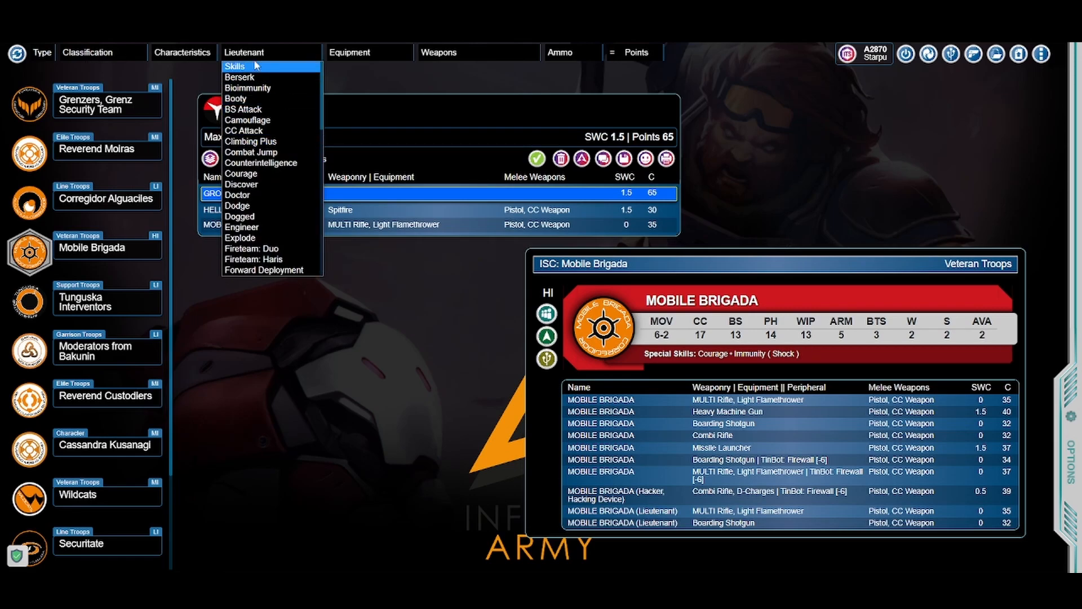
{"action": "left_click", "coordinate": [250, 65]}
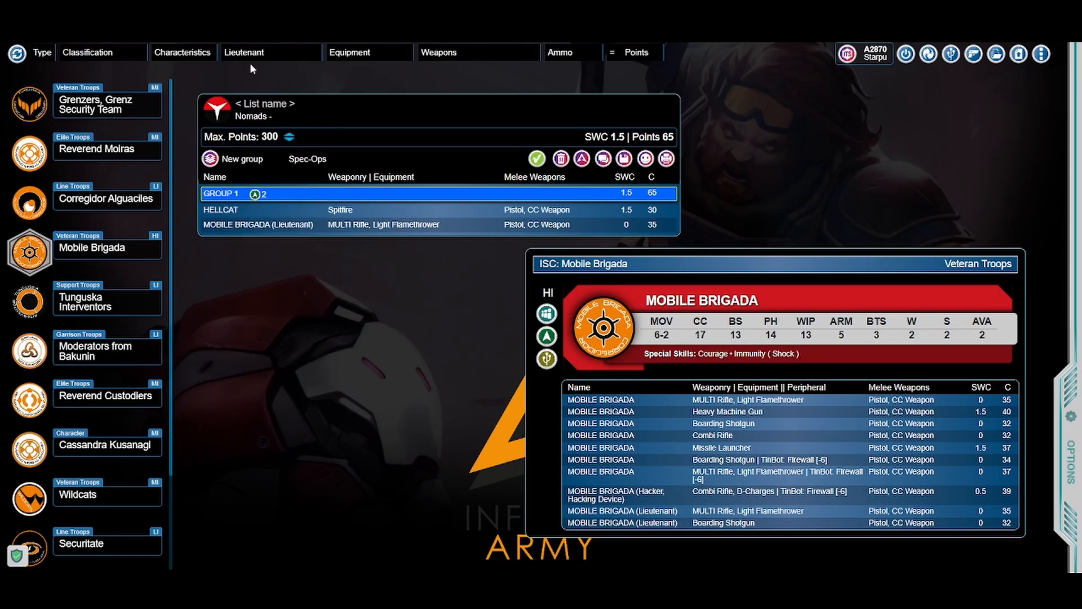
{"action": "left_click", "coordinate": [44, 59]}
{"action": "left_click", "coordinate": [55, 119]}
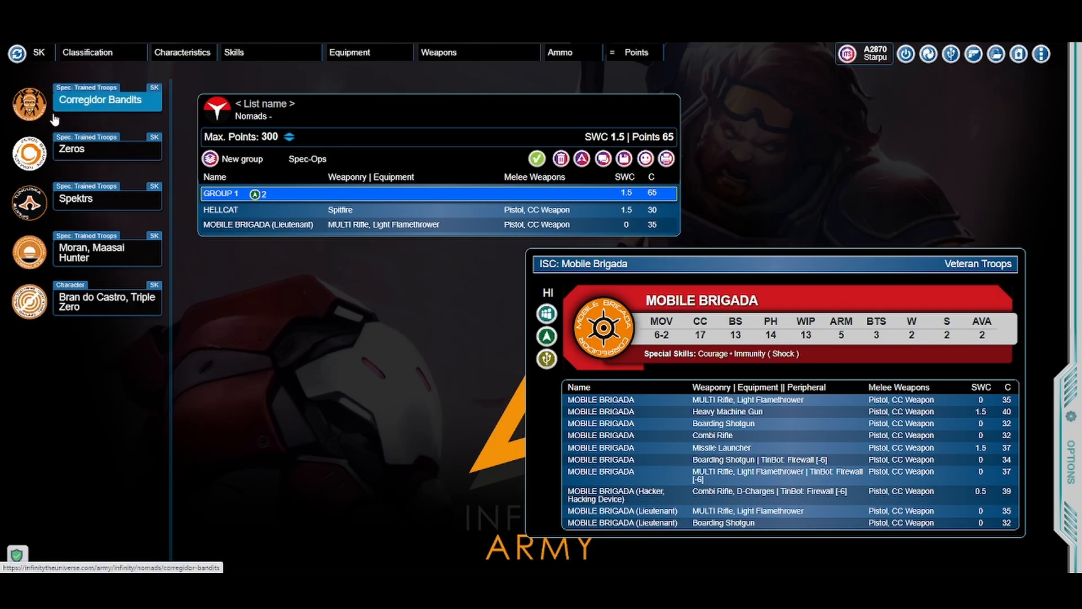
Step: Add the Corregidor Bandit (Hacker, Killer Hacking Device) with Light Shotgun and Adhesive Launcher, keeping the profile window clear of the list
{"action": "left_click", "coordinate": [95, 101]}
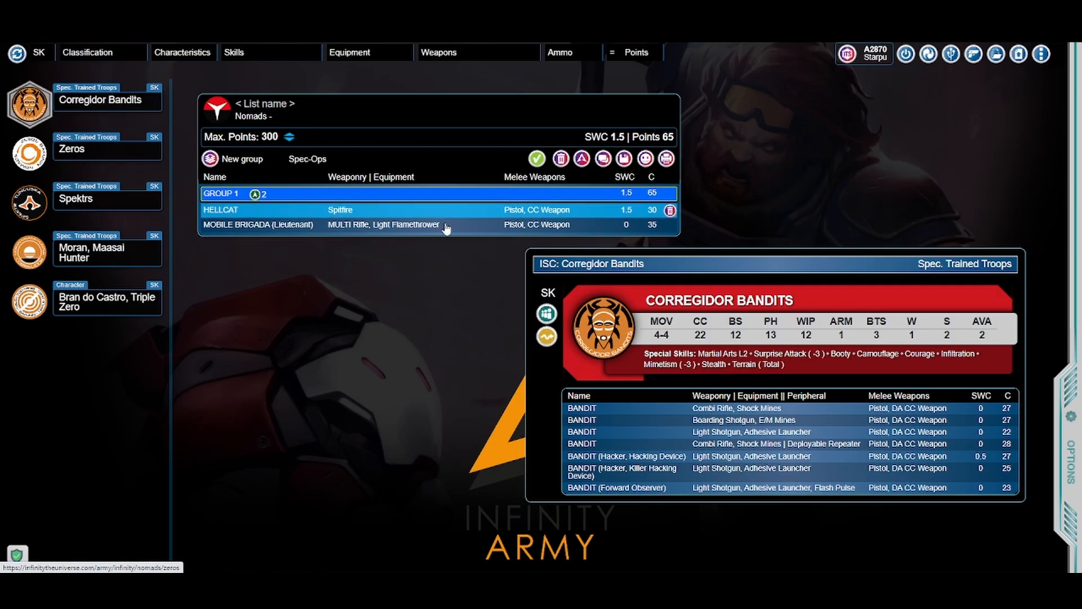
{"action": "left_click_drag", "start_coordinate": [771, 255], "coordinate": [748, 215]}
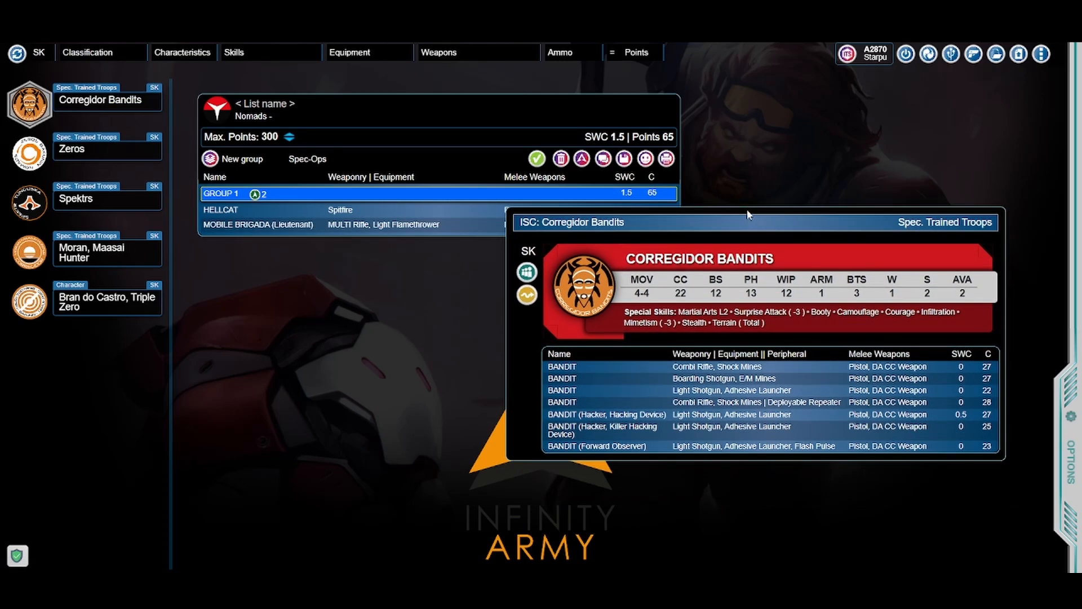
{"action": "left_click", "coordinate": [778, 430]}
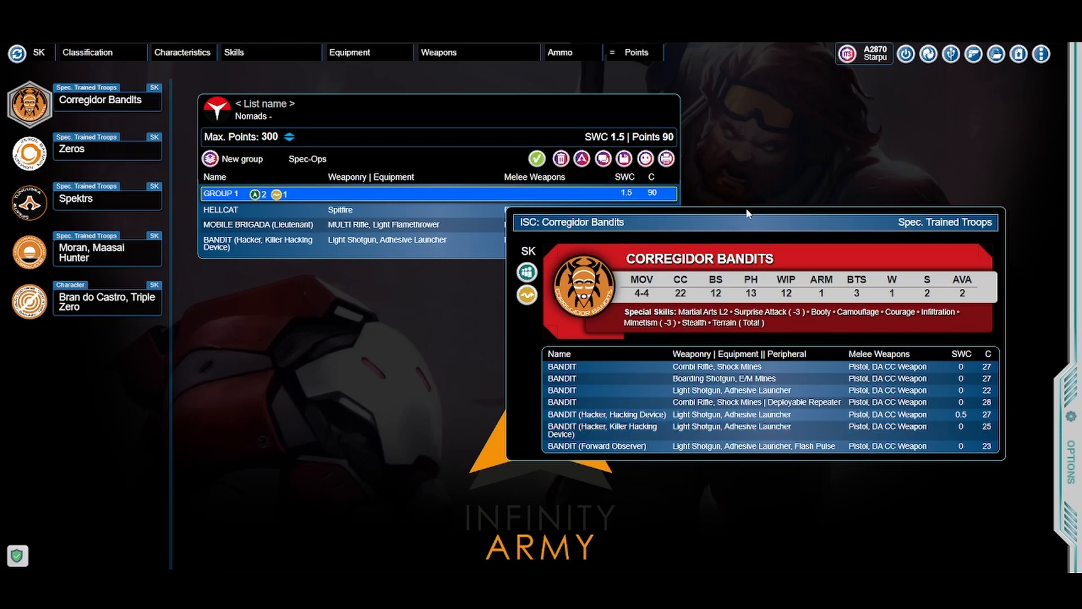
{"action": "left_click_drag", "start_coordinate": [746, 209], "coordinate": [764, 250]}
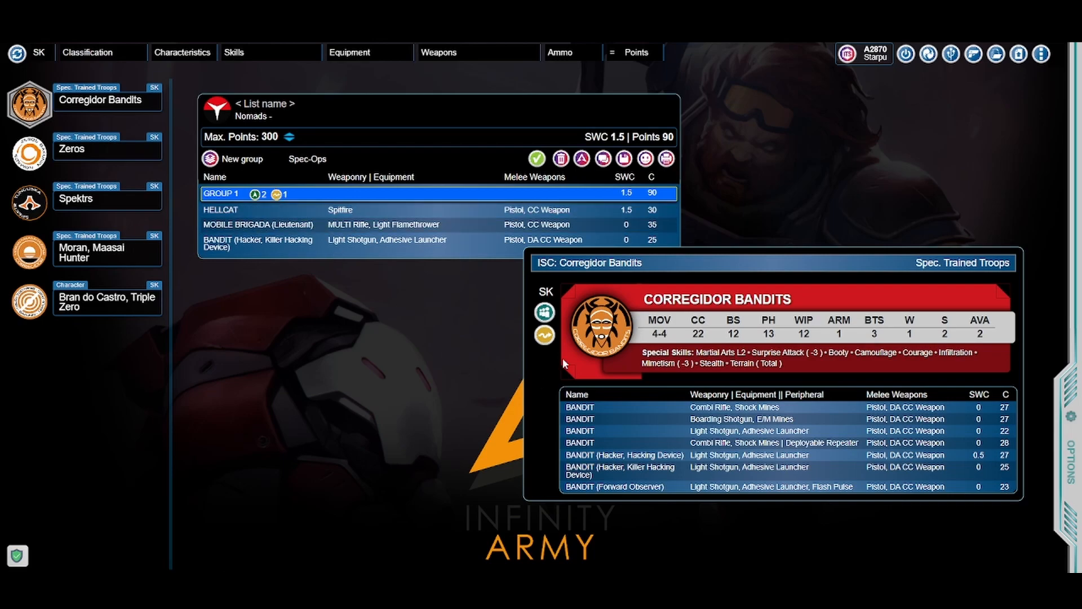
{"action": "mouse_move", "coordinate": [545, 337]}
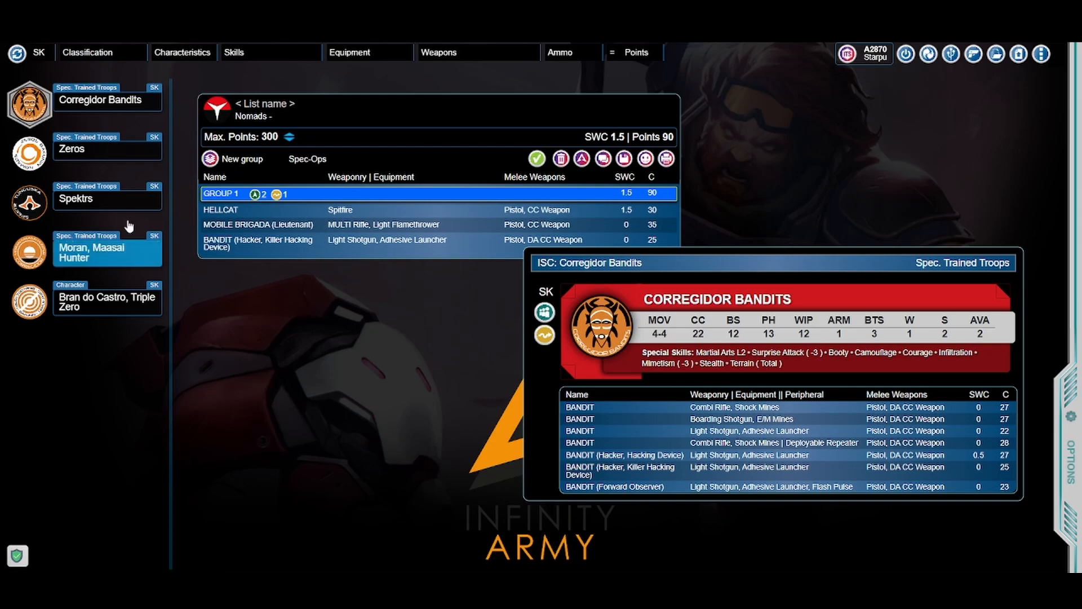
Step: Filter the roster to TAG troops and add the Gecko with MULTI Marksman Rifle(+1B), Chain Rifle and Panzerfaust
{"action": "left_click", "coordinate": [39, 52]}
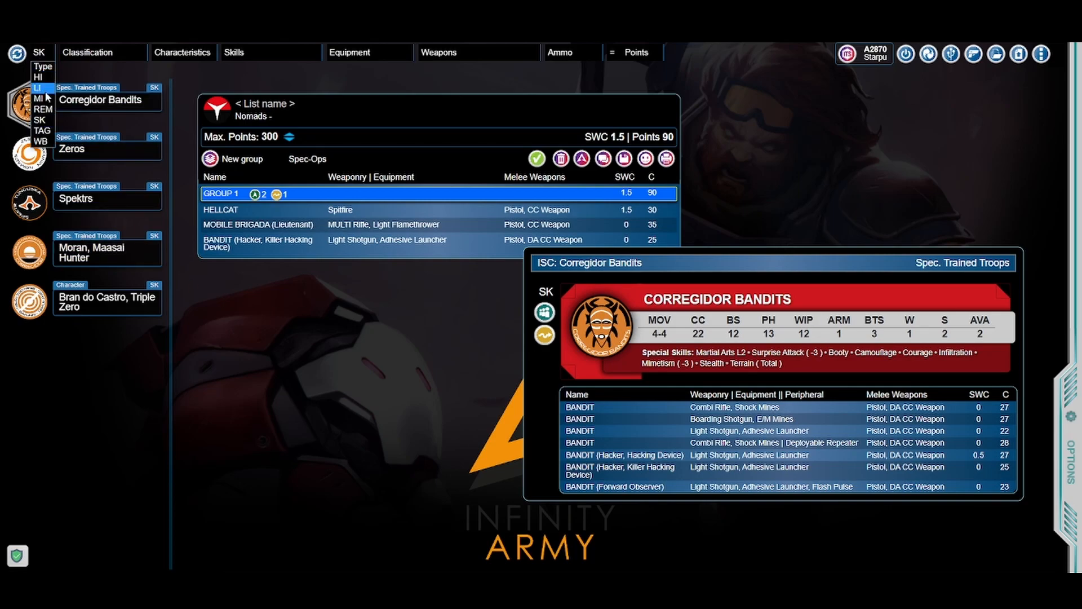
{"action": "left_click", "coordinate": [47, 131]}
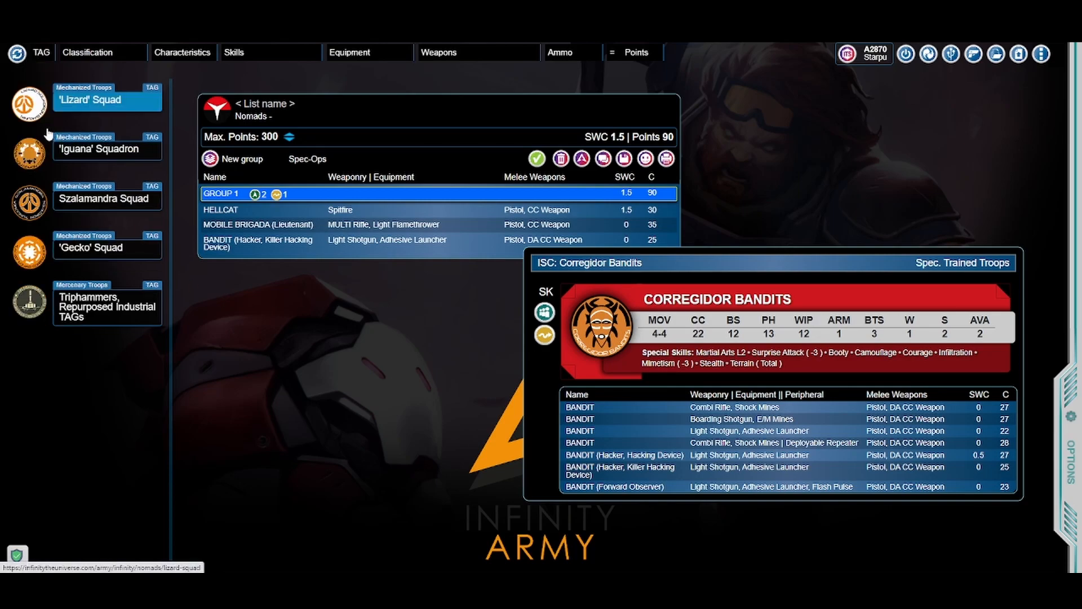
{"action": "left_click", "coordinate": [90, 254]}
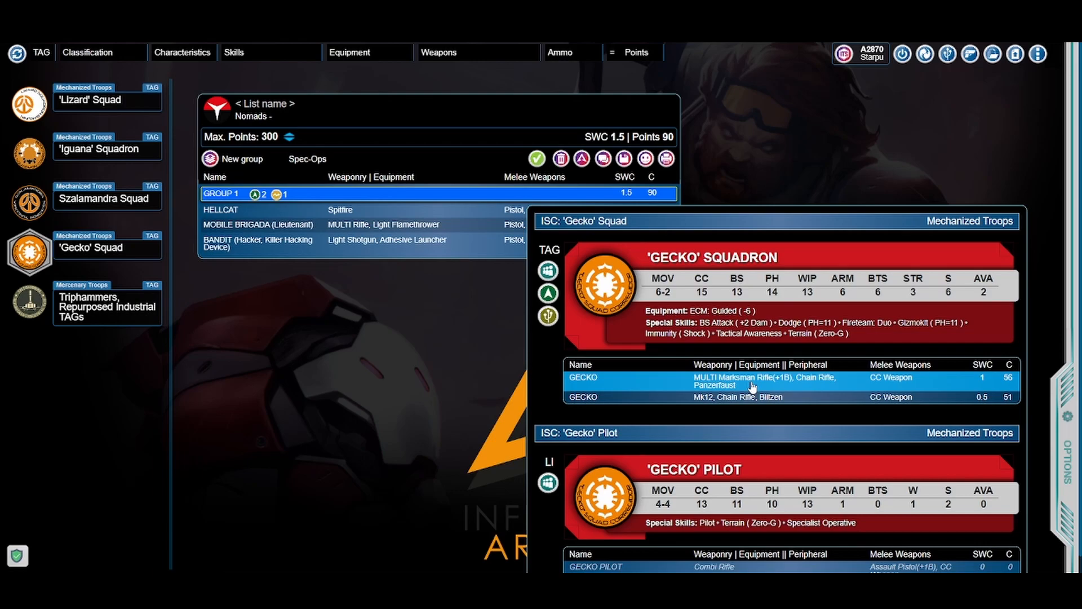
{"action": "left_click", "coordinate": [752, 385]}
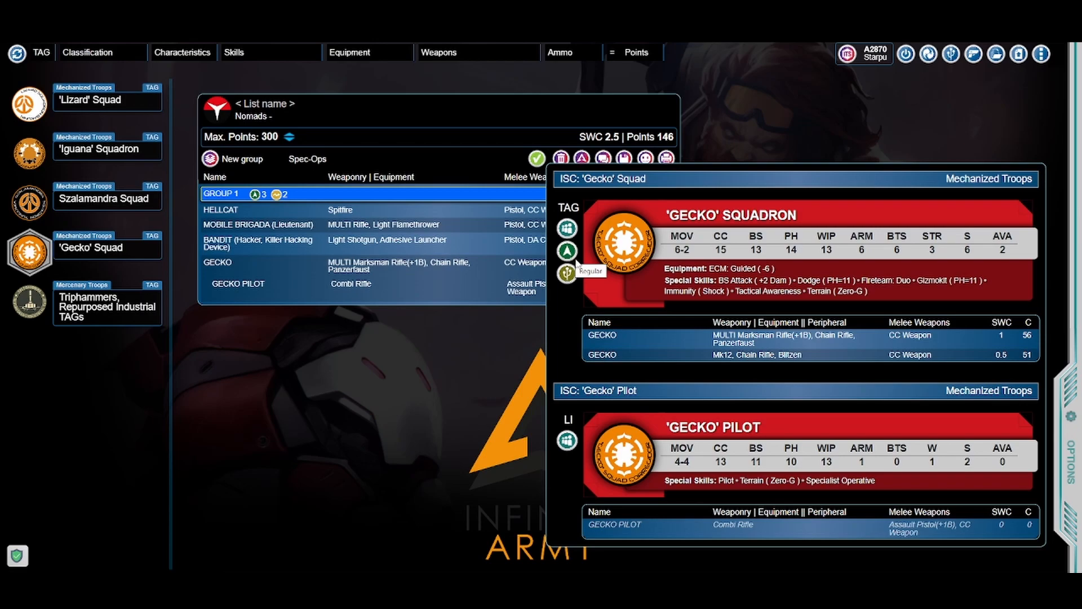
Step: Filter the roster to WB troops and add the Morlock with Boarding Shotgun and Smoke Grenades
{"action": "left_click", "coordinate": [44, 54]}
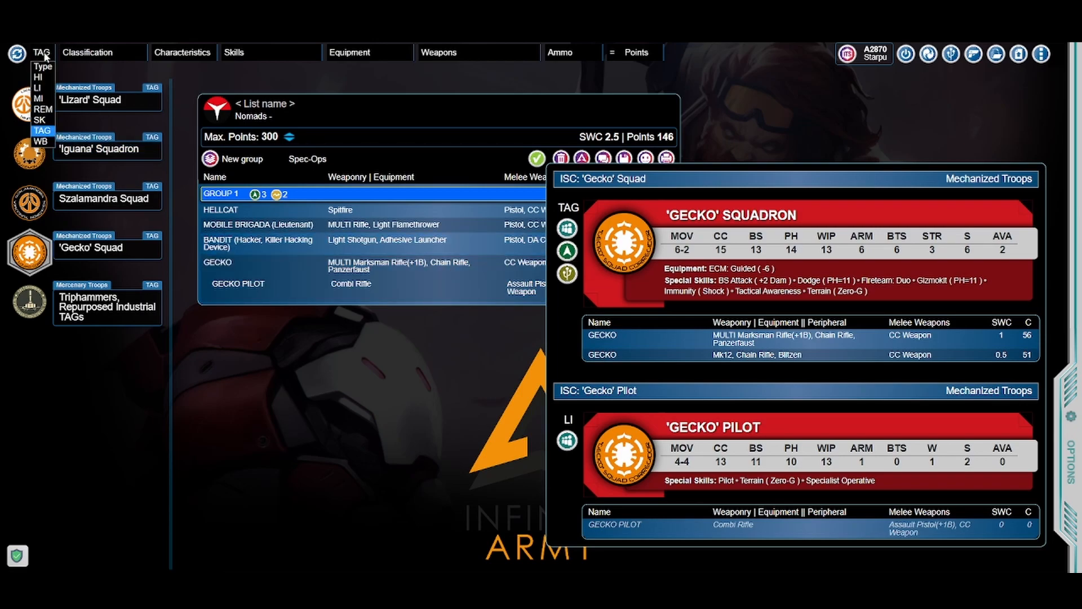
{"action": "left_click", "coordinate": [49, 145]}
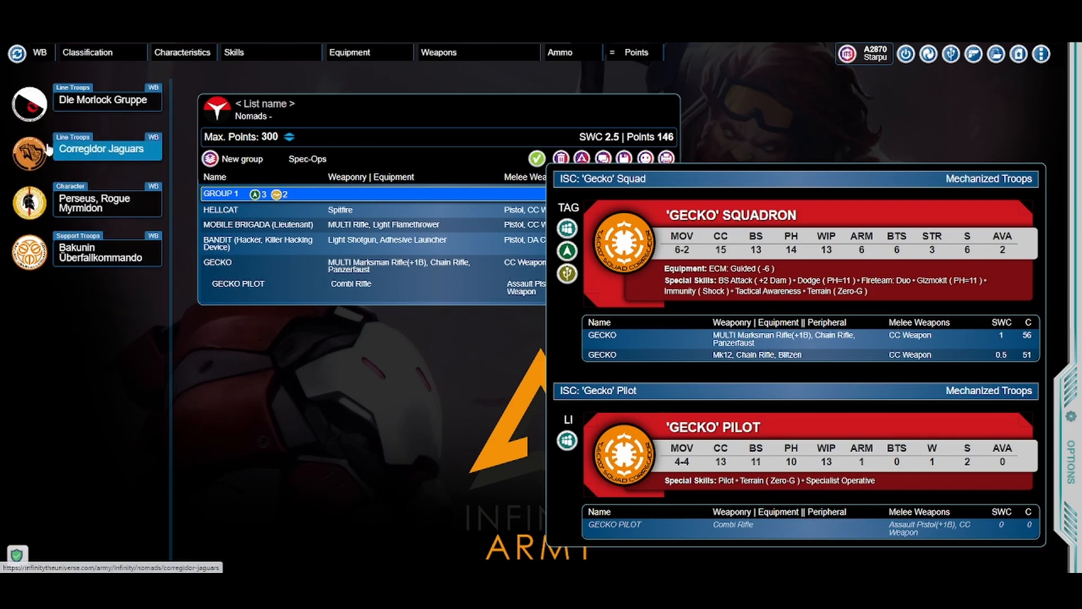
{"action": "left_click", "coordinate": [99, 101]}
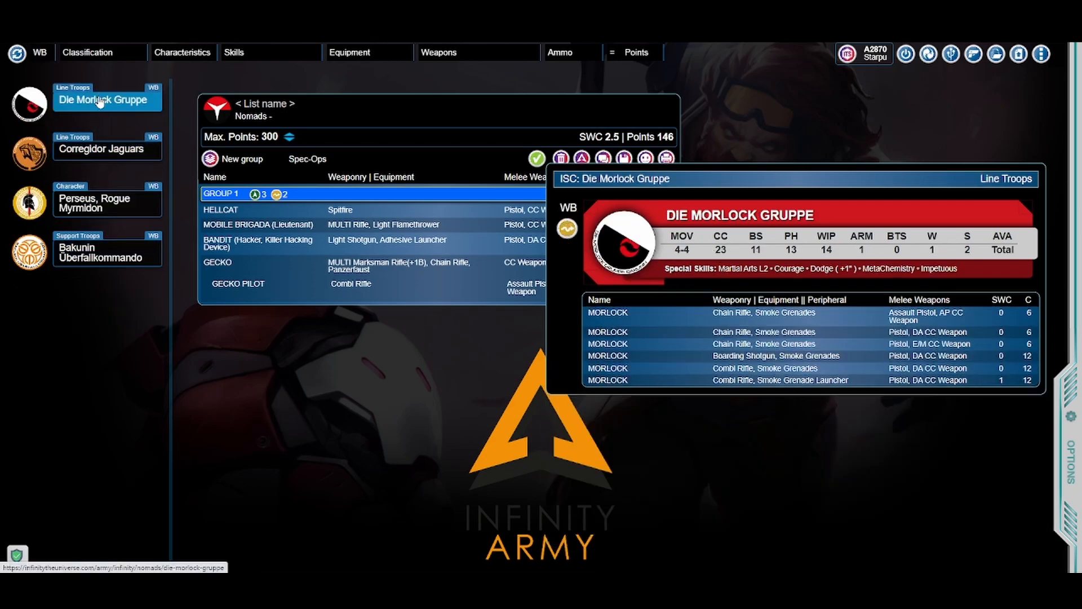
{"action": "left_click", "coordinate": [825, 359]}
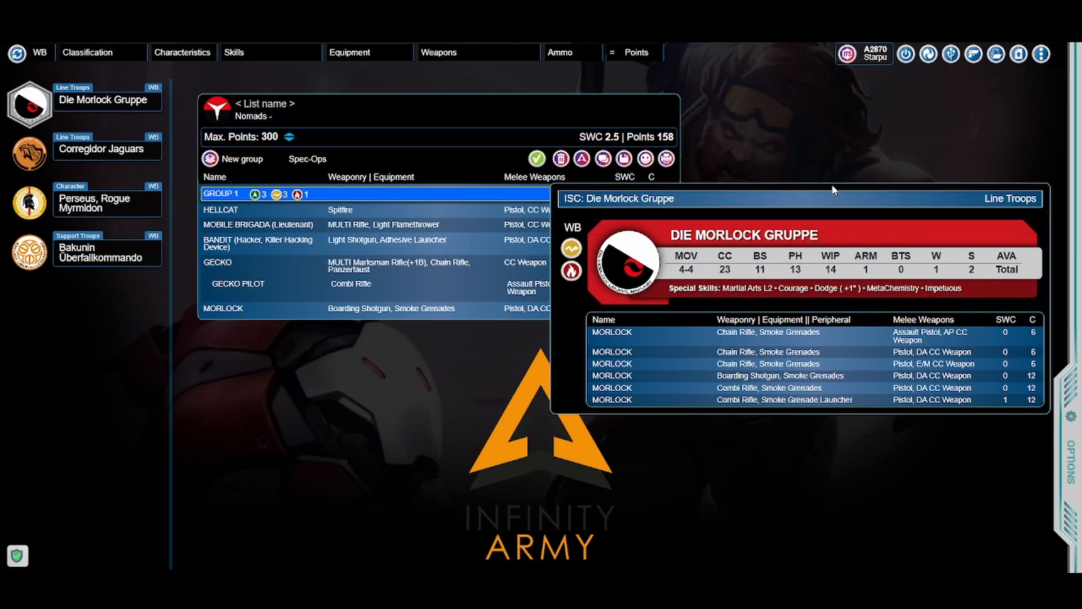
{"action": "mouse_move", "coordinate": [573, 255]}
Step: Filter the roster to LI troops and add the Bakunin Clockmaker with Combi Rifle, D-Charges and GizmoKit [+1B]
{"action": "left_click", "coordinate": [43, 55]}
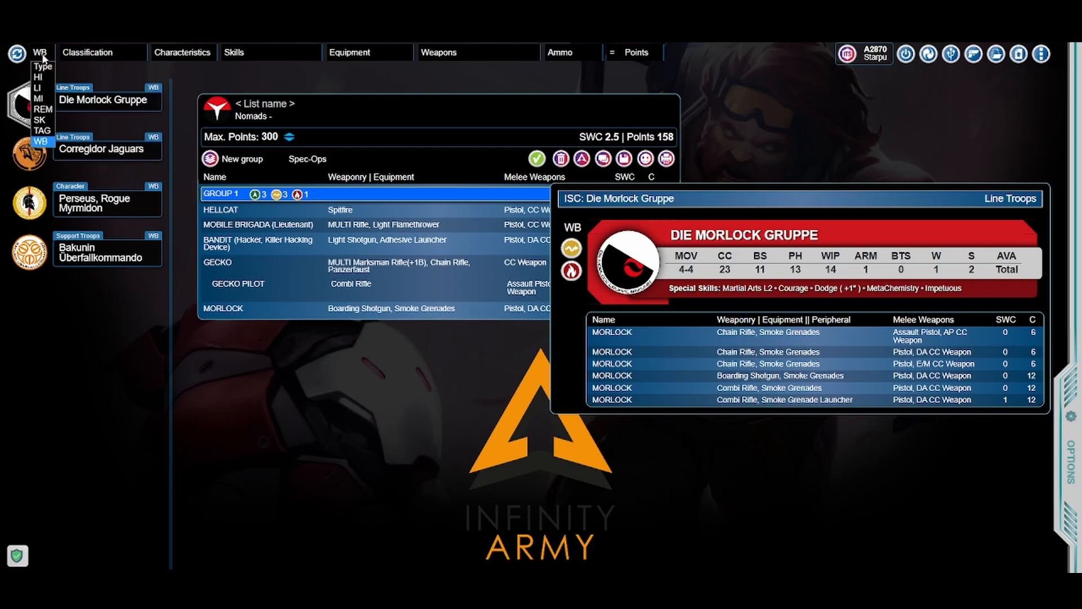
{"action": "left_click", "coordinate": [43, 66]}
{"action": "left_click", "coordinate": [42, 52]}
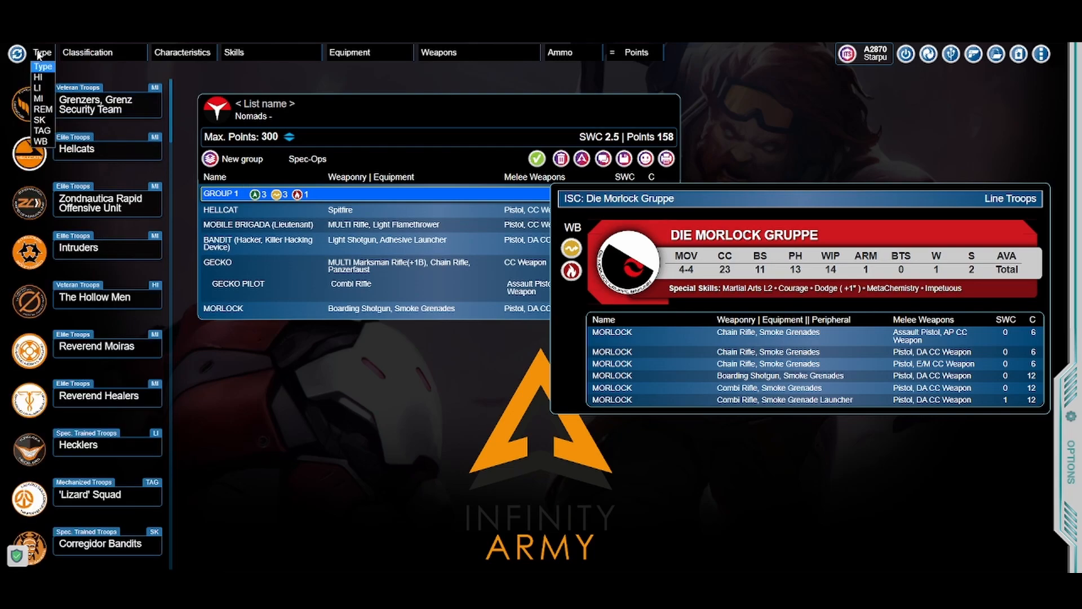
{"action": "left_click", "coordinate": [48, 89]}
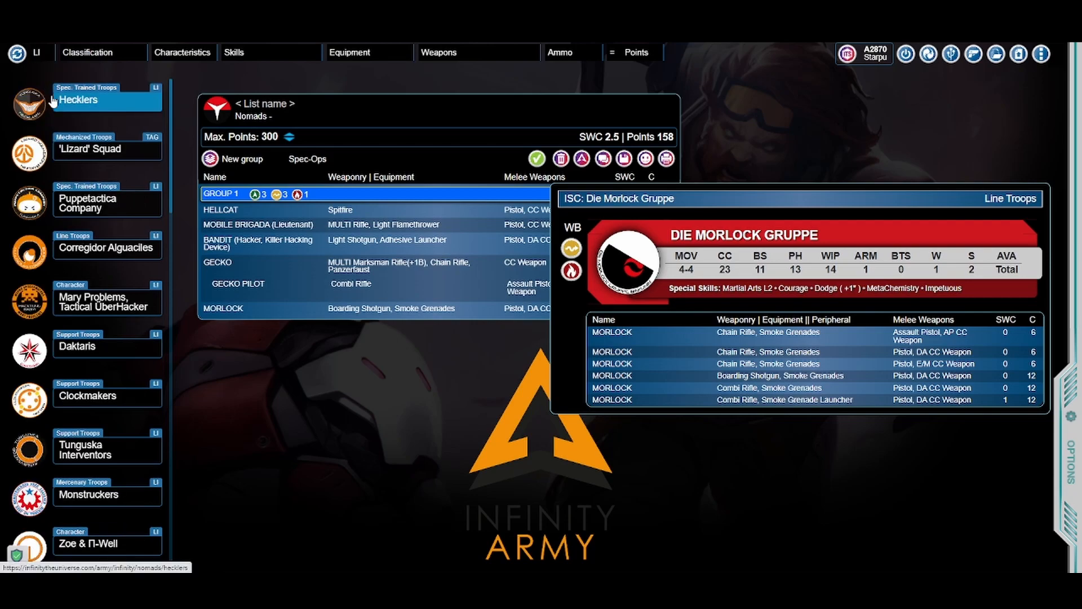
{"action": "left_click", "coordinate": [98, 398]}
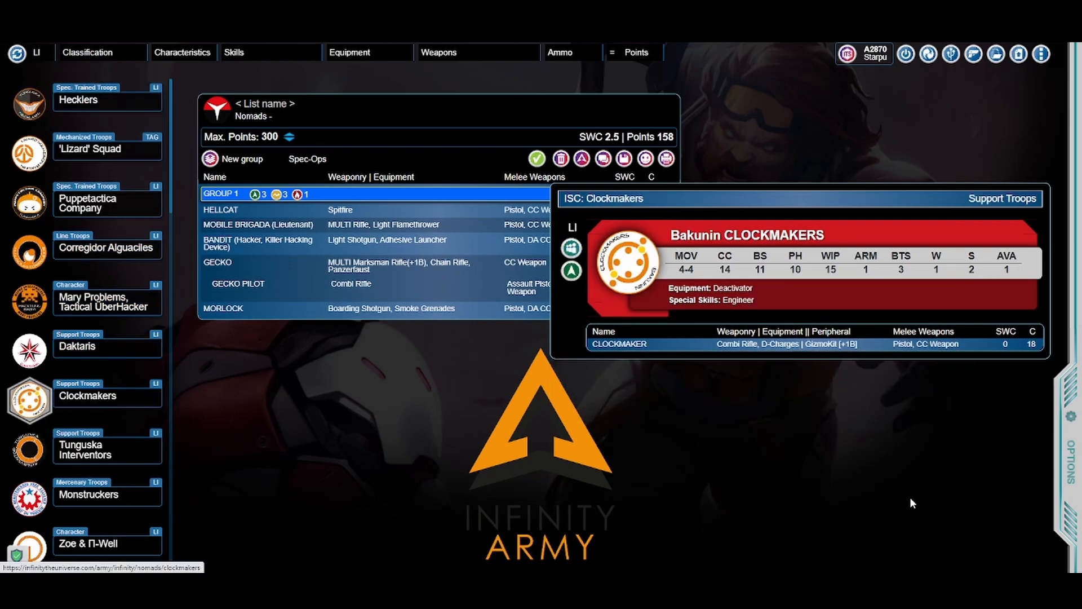
{"action": "left_click", "coordinate": [846, 345]}
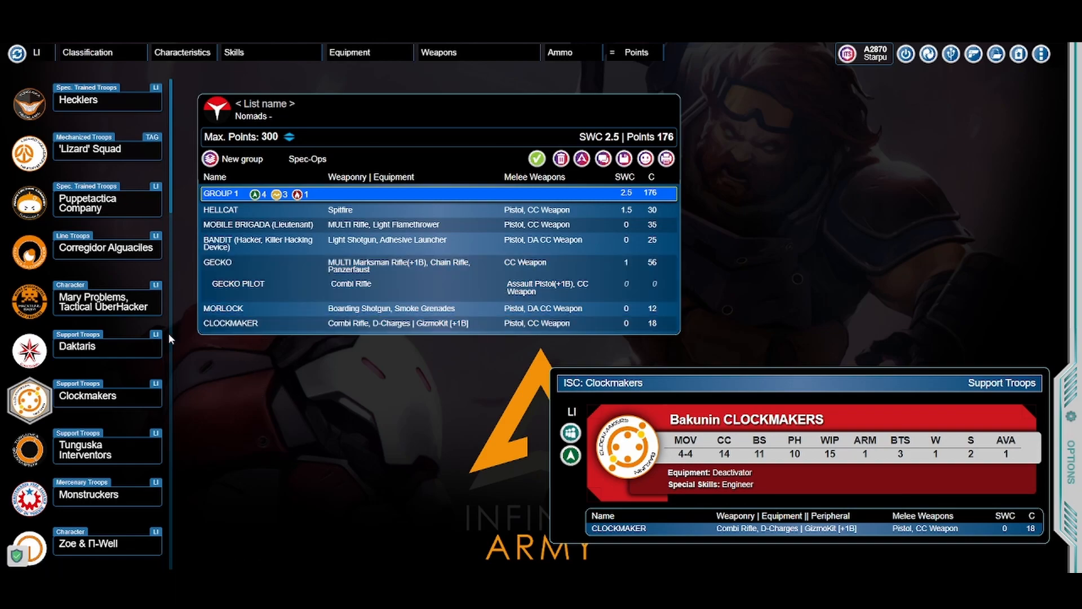
Step: Filter the roster to REM troops and add the Reaktion Zond with Heavy Machine Gun
{"action": "left_click", "coordinate": [37, 54]}
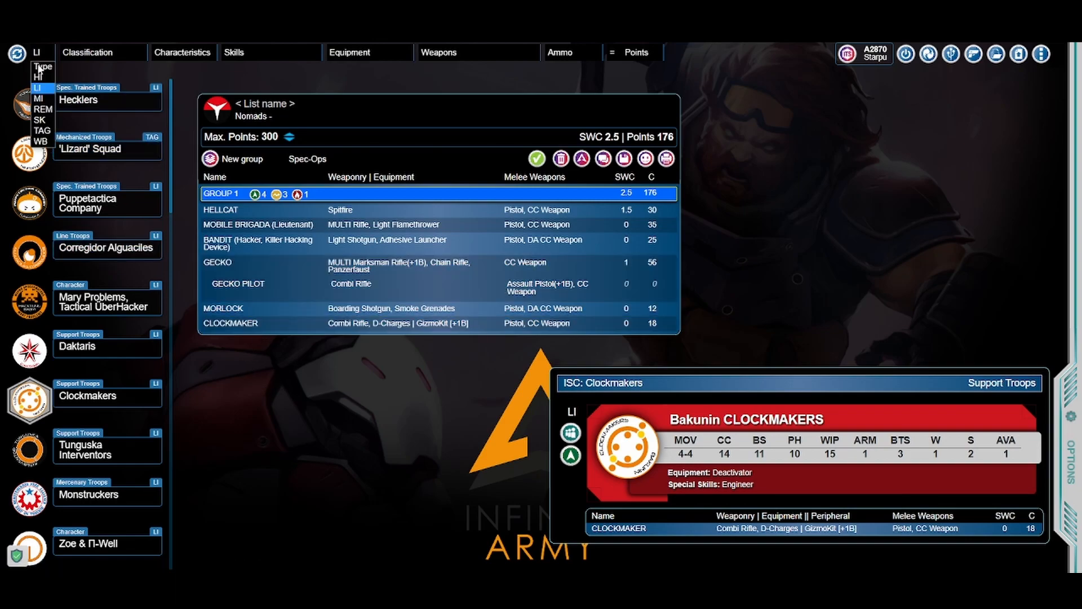
{"action": "left_click", "coordinate": [42, 116]}
{"action": "scroll", "coordinate": [113, 349], "scroll_direction": "down", "scroll_amount": 4}
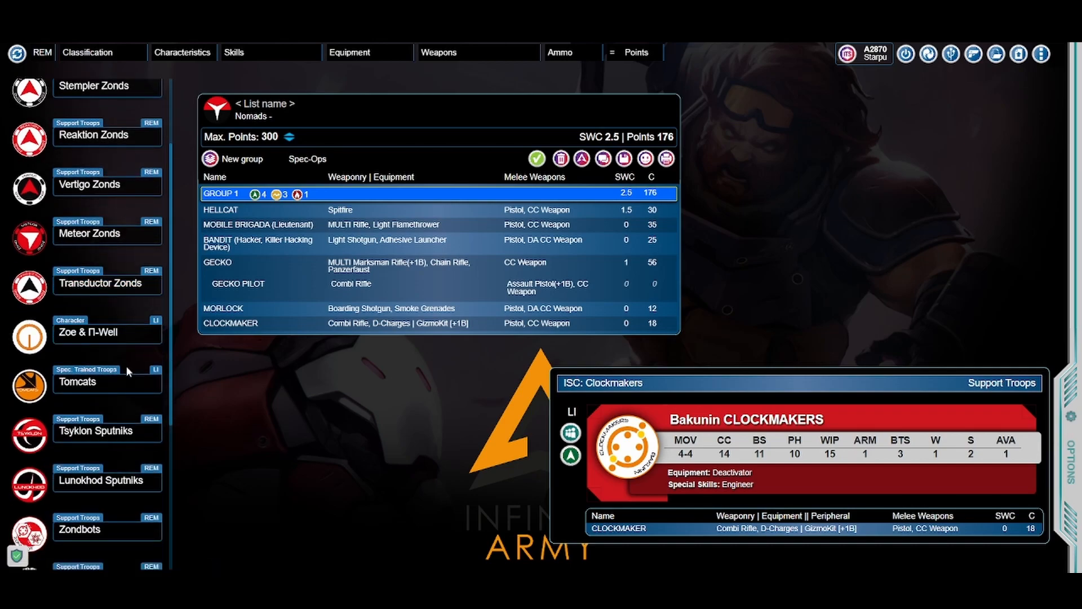
{"action": "scroll", "coordinate": [127, 366], "scroll_direction": "up", "scroll_amount": 2}
{"action": "left_click", "coordinate": [101, 192]}
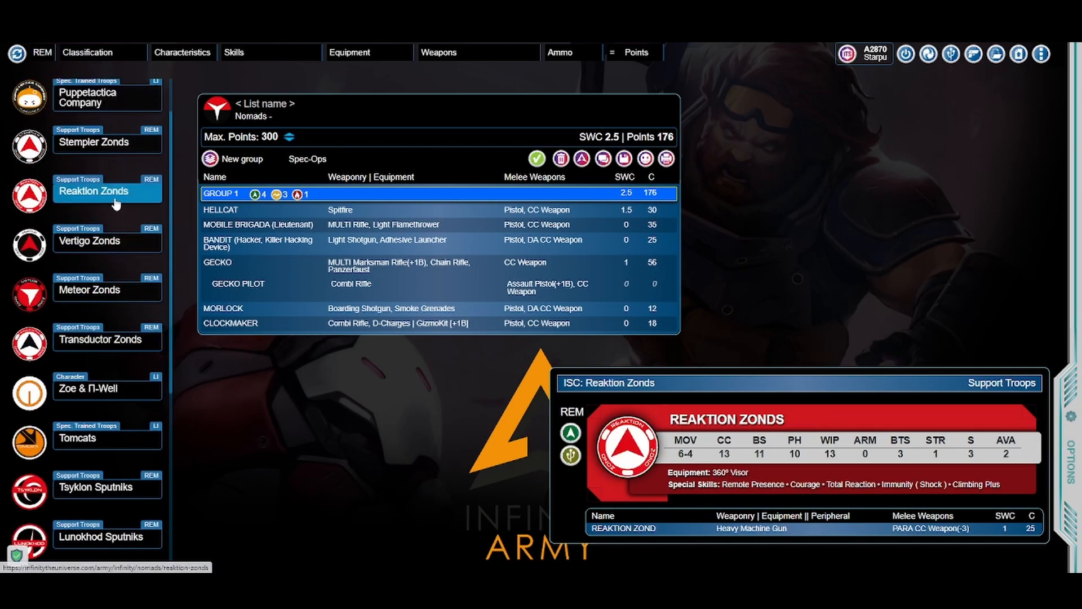
{"action": "left_click", "coordinate": [737, 517]}
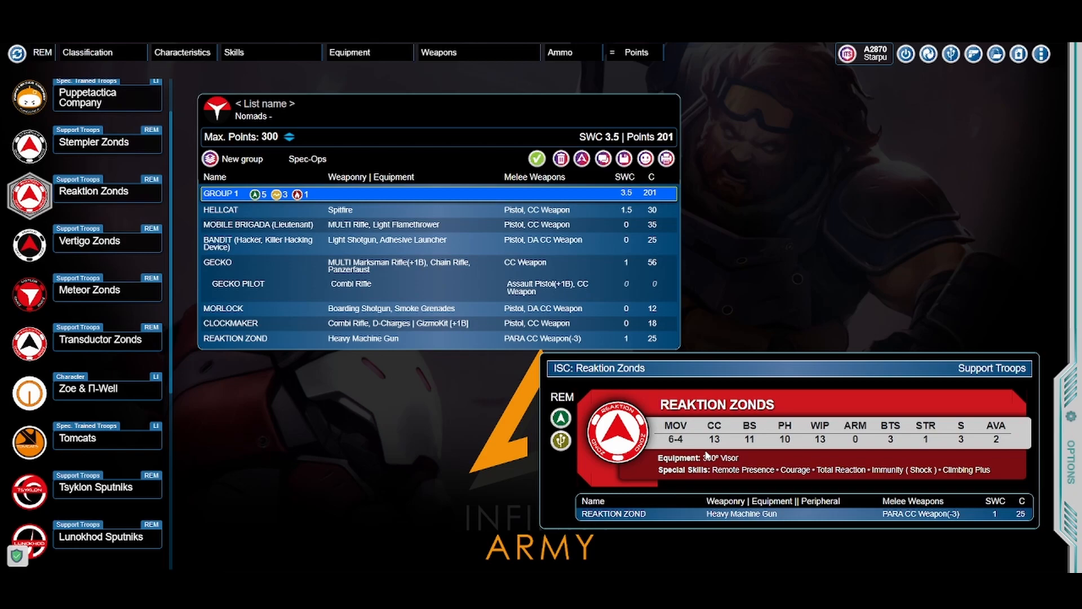
Step: Add a Zondbot to the list and place it directly below the Clockmaker, above the Reaktion Zond
{"action": "scroll", "coordinate": [308, 440], "scroll_direction": "up", "scroll_amount": 1}
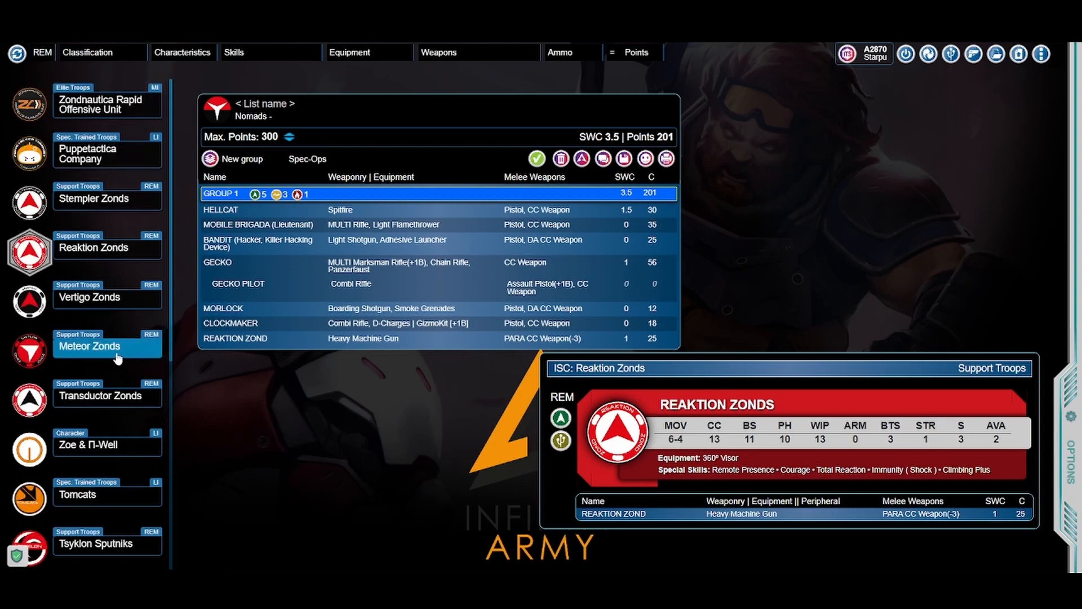
{"action": "scroll", "coordinate": [117, 358], "scroll_direction": "down", "scroll_amount": 4}
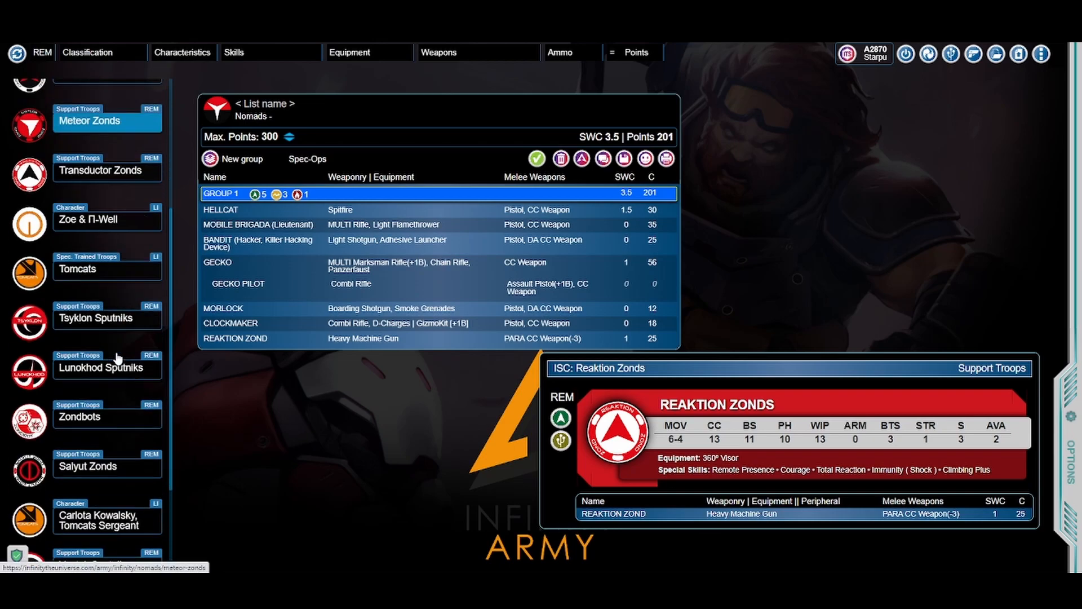
{"action": "left_click", "coordinate": [99, 420]}
{"action": "left_click", "coordinate": [917, 503]}
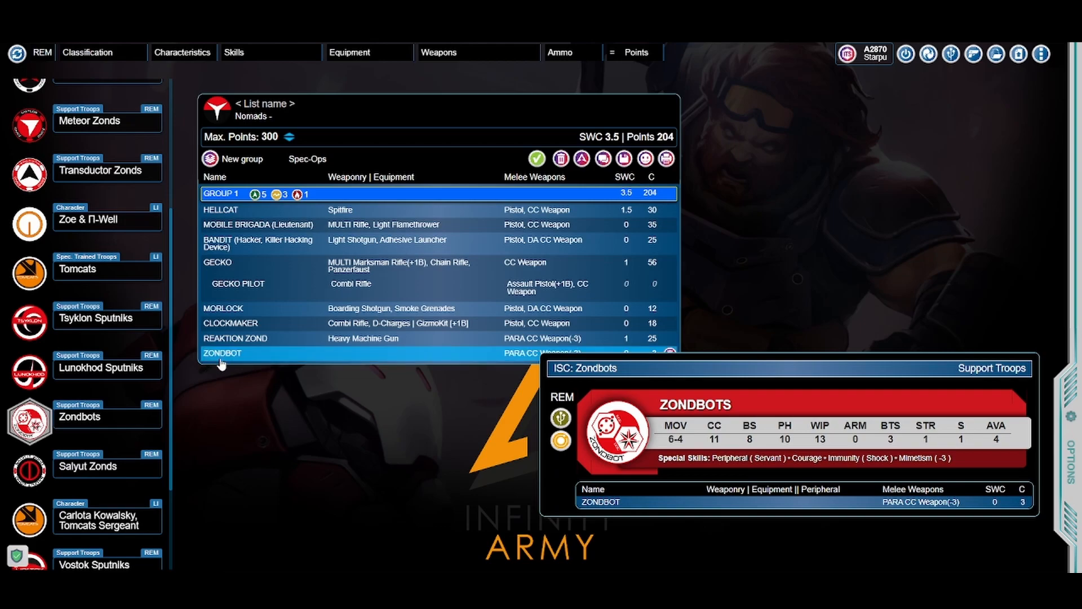
{"action": "left_click_drag", "start_coordinate": [219, 358], "coordinate": [225, 337]}
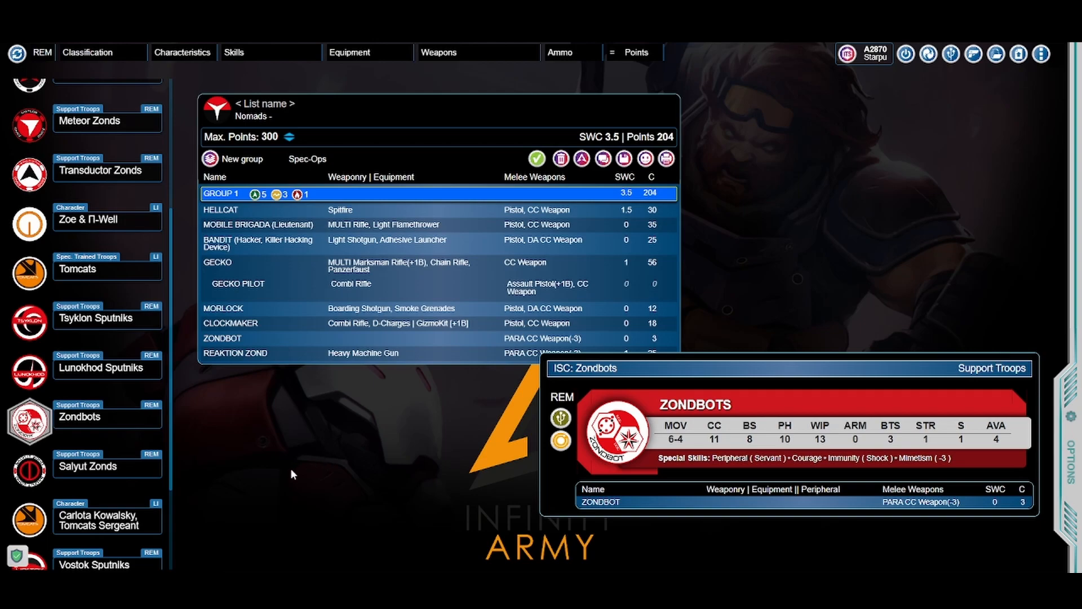
{"action": "left_click", "coordinate": [90, 527]}
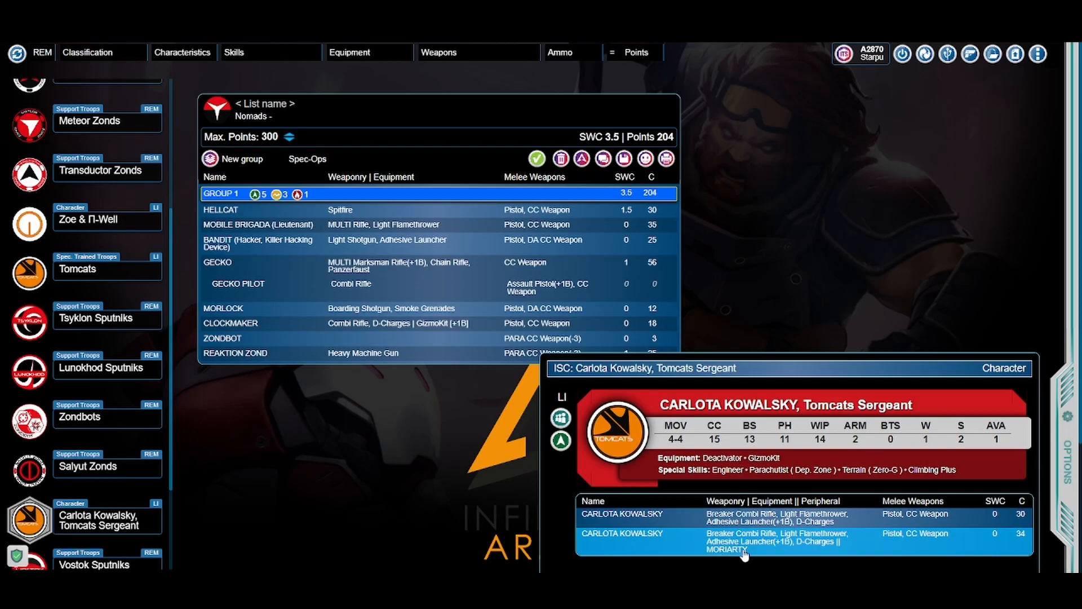
{"action": "left_click_drag", "start_coordinate": [811, 356], "coordinate": [793, 157]}
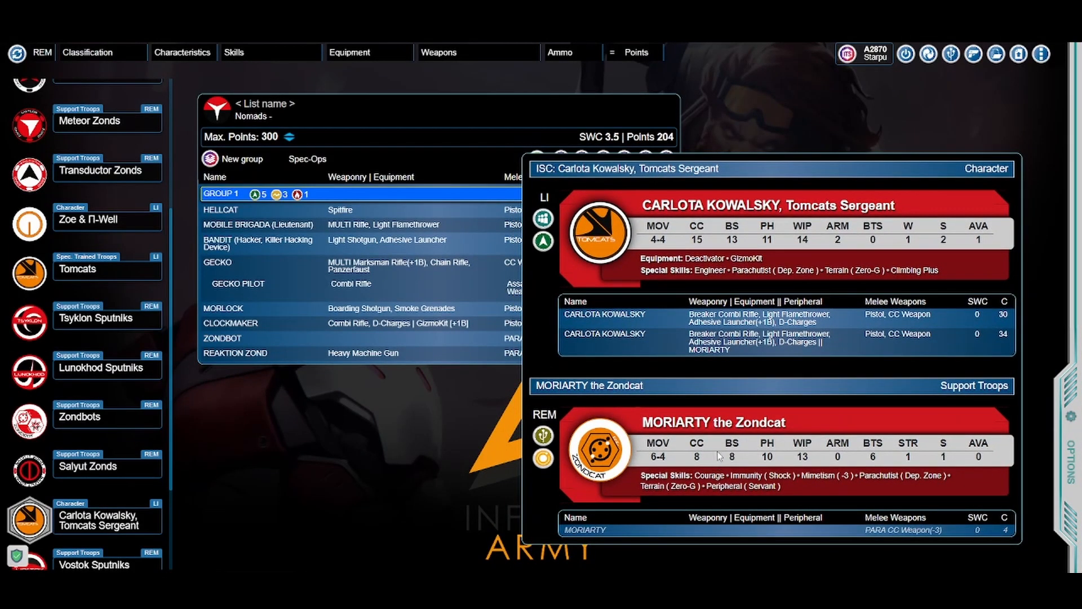
{"action": "left_click", "coordinate": [740, 346]}
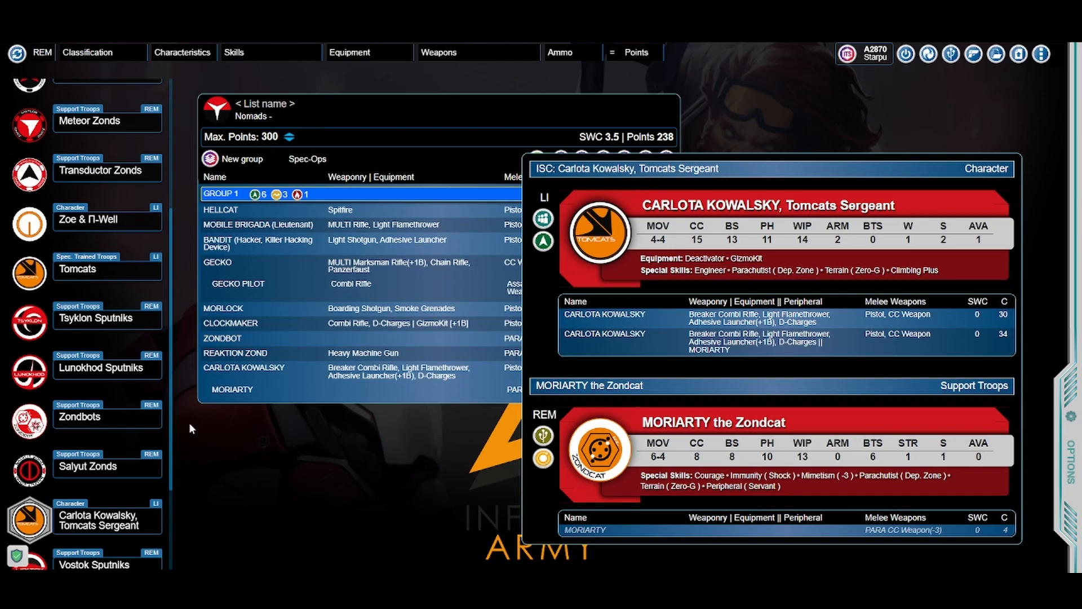
Step: Add the JAZZ Hacker & BILLIE pair to the list, shifting the profile window clear of it
{"action": "scroll", "coordinate": [84, 485], "scroll_direction": "down", "scroll_amount": 3}
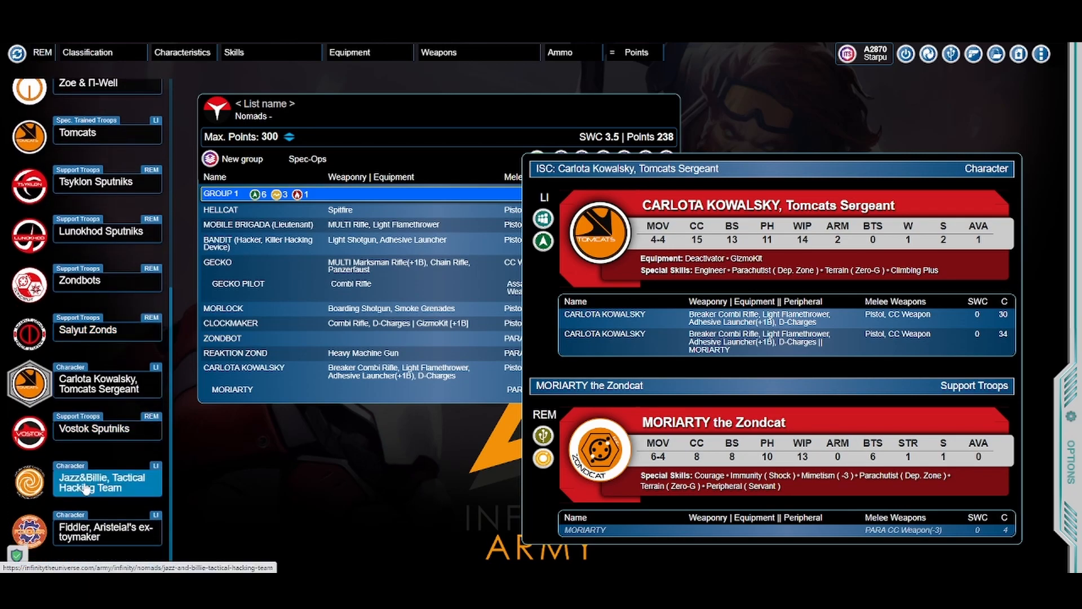
{"action": "left_click", "coordinate": [84, 488]}
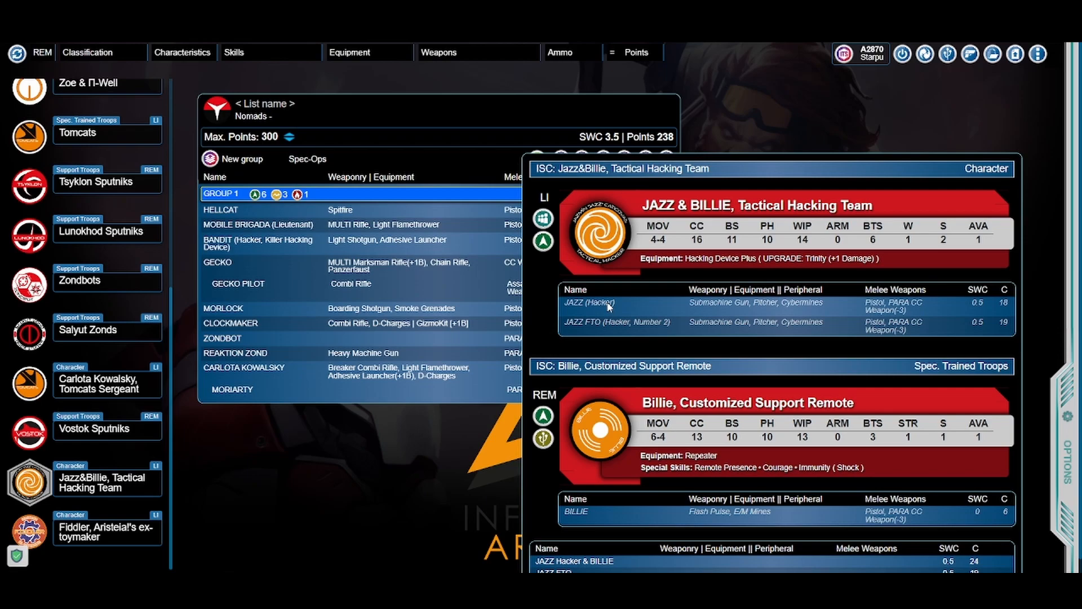
{"action": "scroll", "coordinate": [564, 556], "scroll_direction": "down", "scroll_amount": 1}
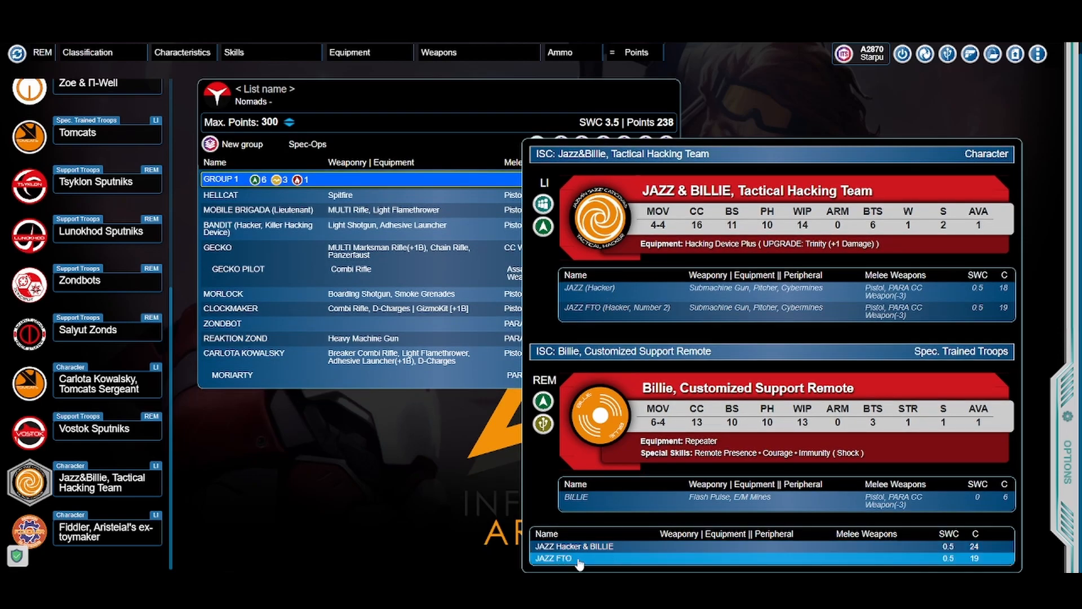
{"action": "left_click", "coordinate": [621, 549]}
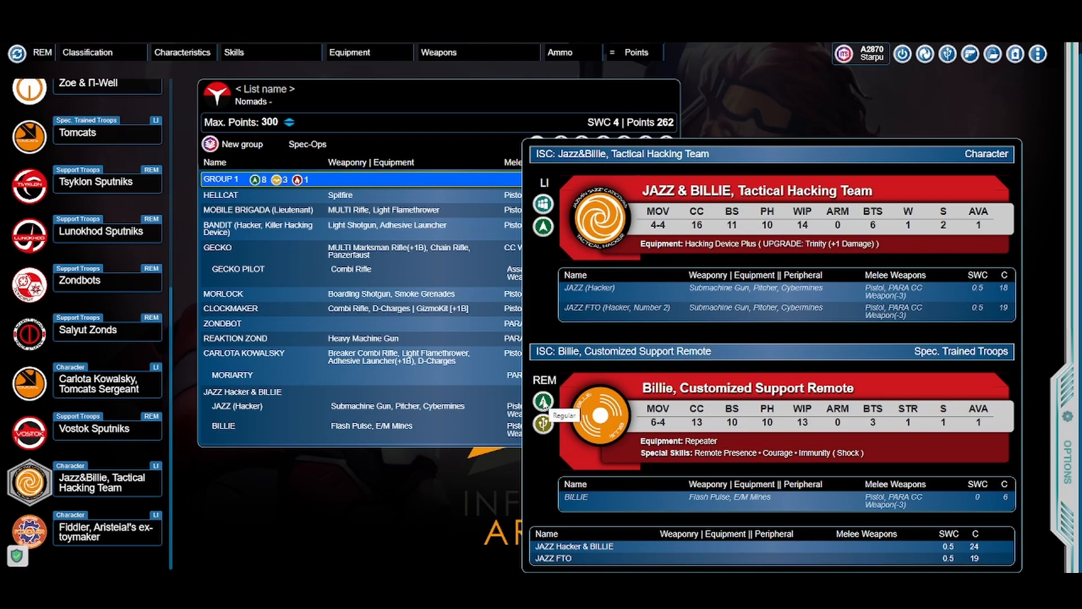
{"action": "left_click_drag", "start_coordinate": [735, 149], "coordinate": [755, 133]}
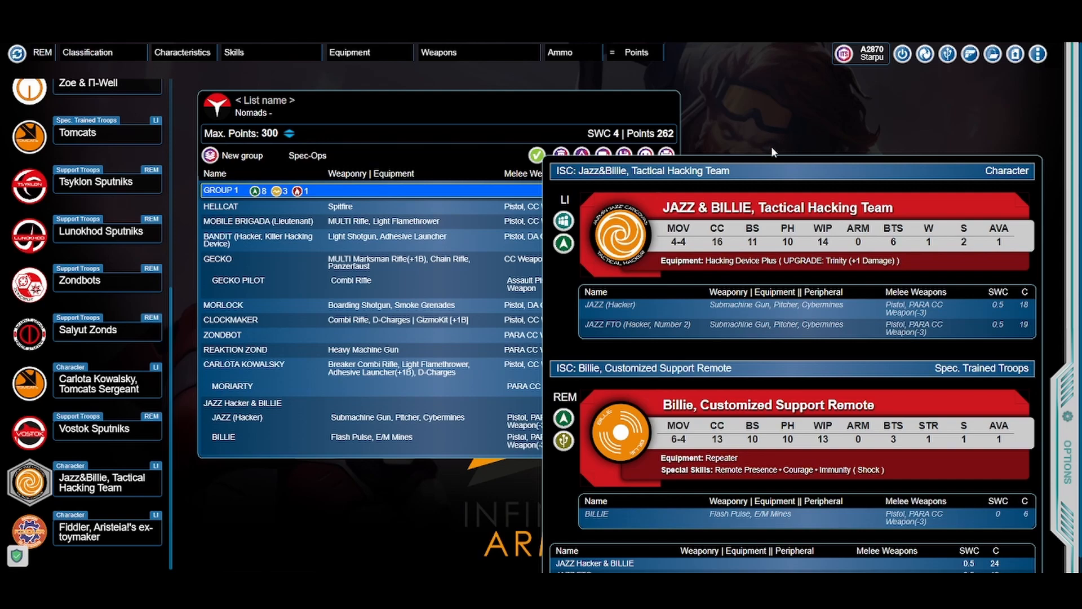
{"action": "left_click_drag", "start_coordinate": [775, 159], "coordinate": [789, 163]}
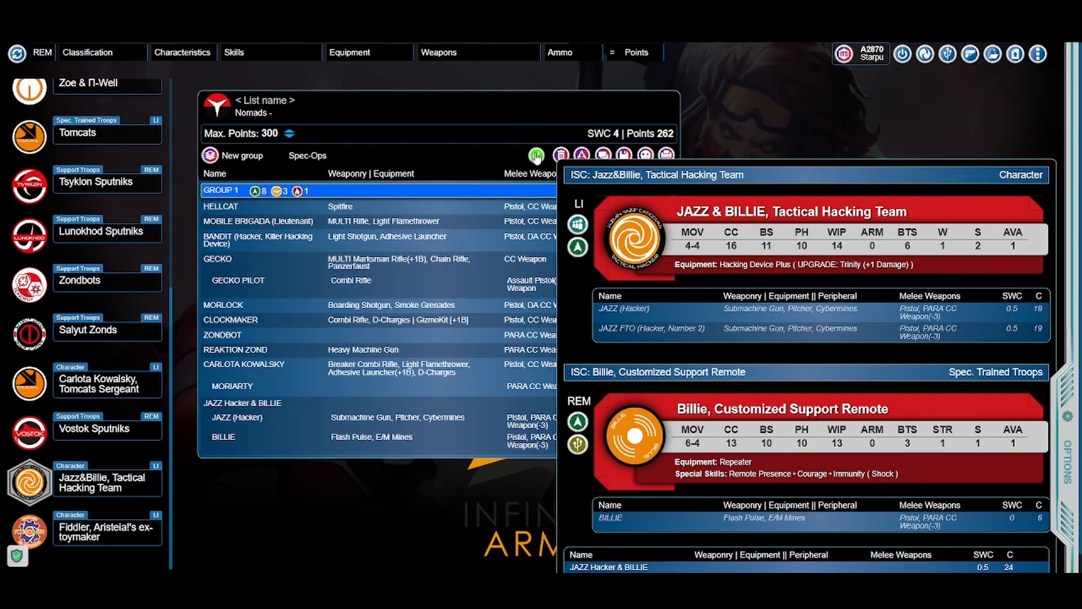
Step: Add the Puppet Masters (Minelayer) with Submachine Gun and Shock Mines from the Puppetactica Company, and uncover the list
{"action": "scroll", "coordinate": [86, 350], "scroll_direction": "up", "scroll_amount": 6}
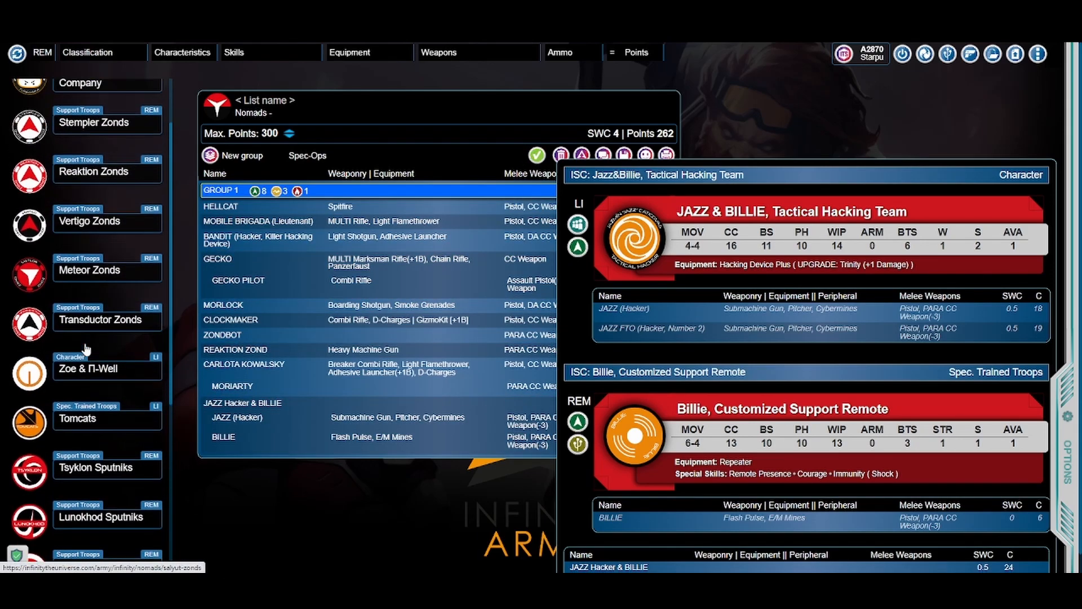
{"action": "scroll", "coordinate": [86, 350], "scroll_direction": "up", "scroll_amount": 1}
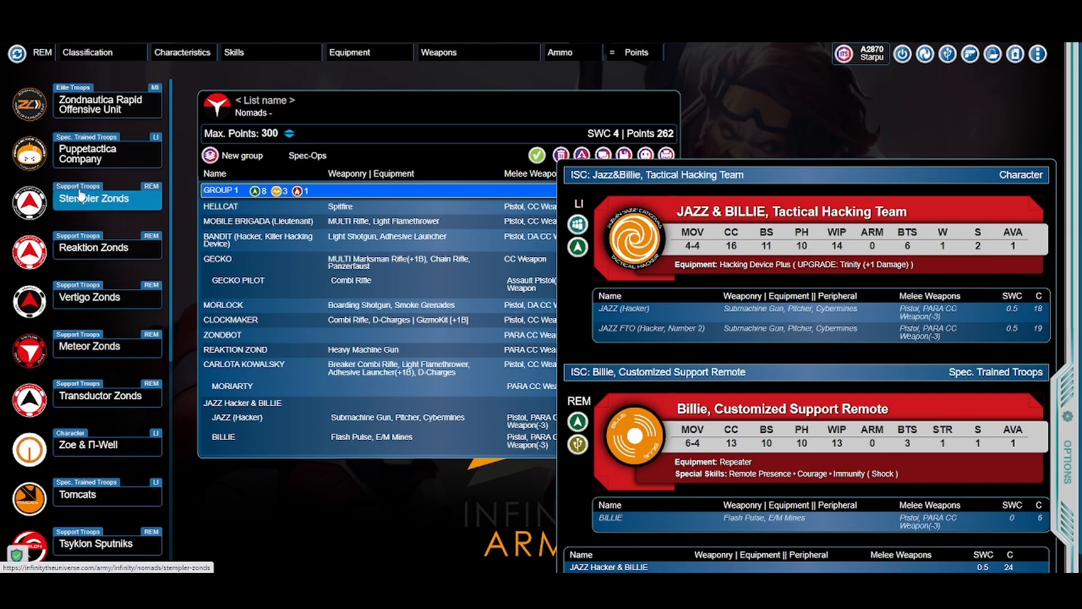
{"action": "left_click", "coordinate": [83, 162]}
{"action": "left_click_drag", "start_coordinate": [735, 162], "coordinate": [747, 83]}
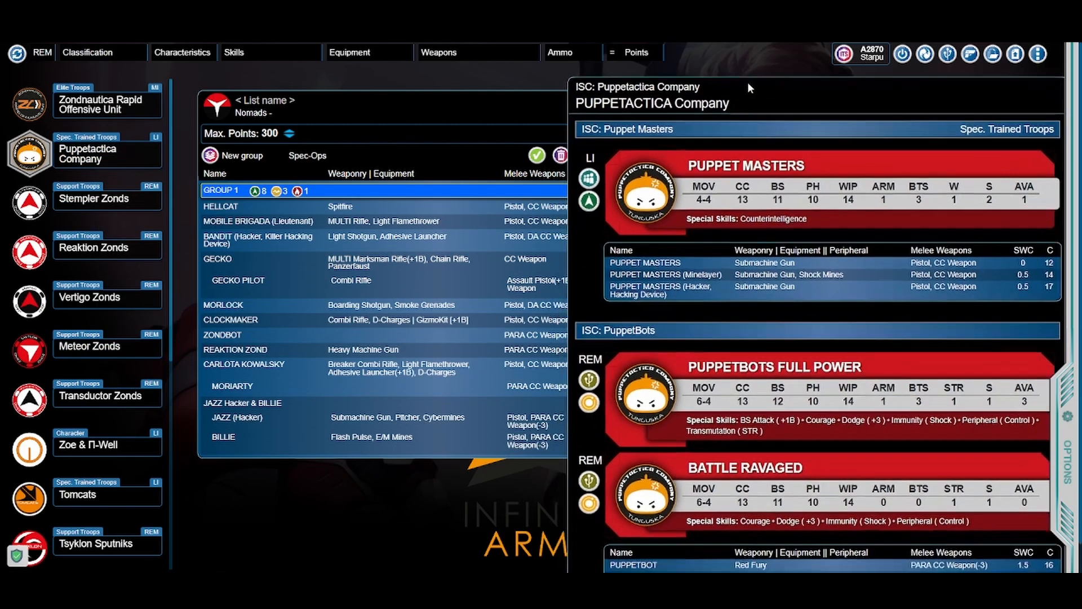
{"action": "left_click", "coordinate": [825, 284]}
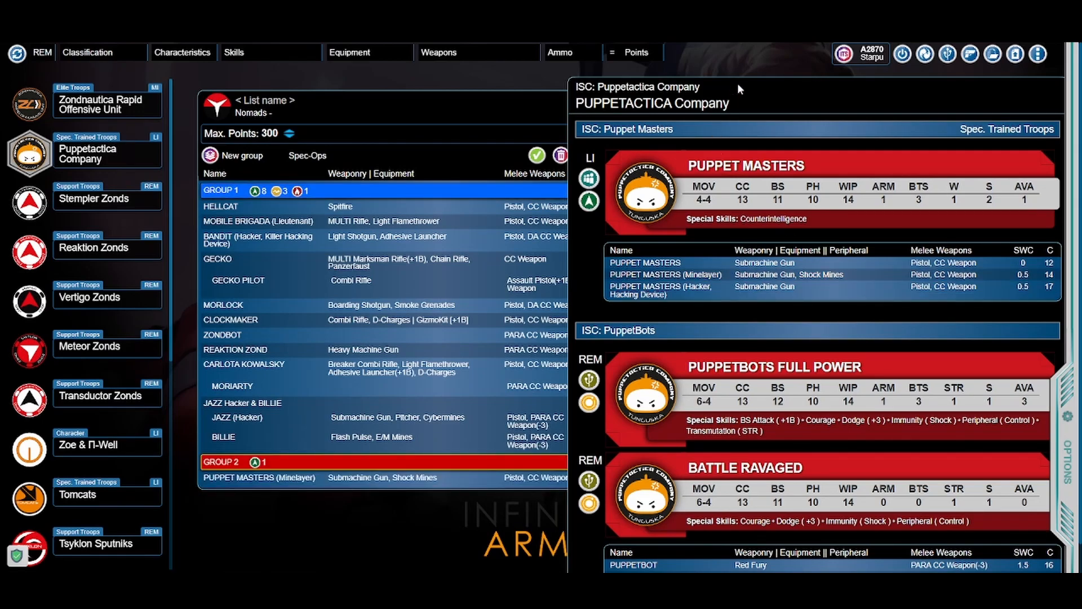
{"action": "left_click_drag", "start_coordinate": [737, 83], "coordinate": [749, 201]}
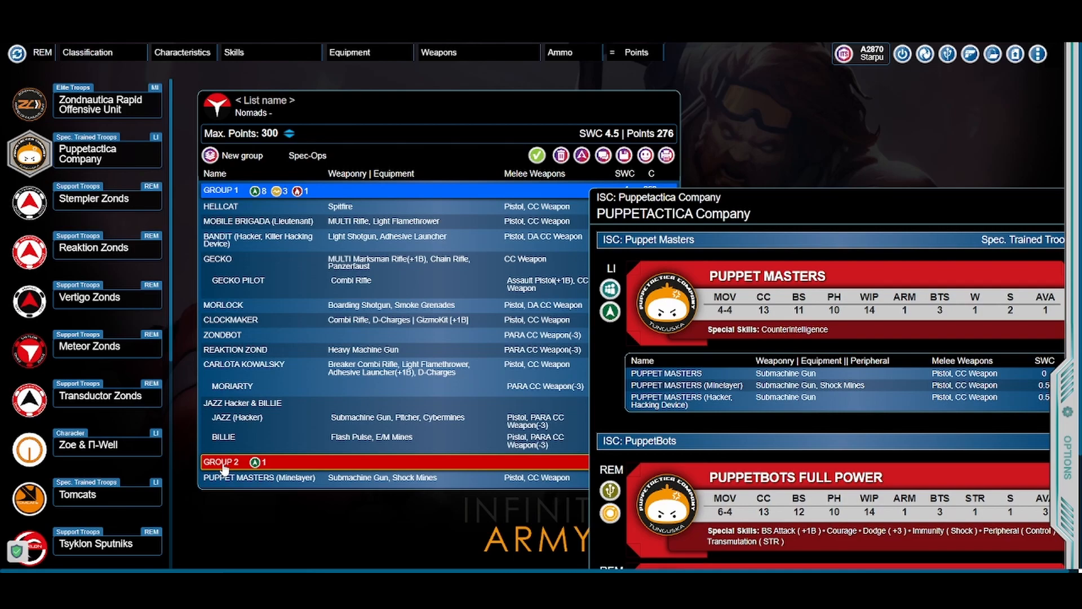
Step: Add the Puppetbot with Red Fury from the Puppetactica Company and move the profile window off the army list
{"action": "left_click_drag", "start_coordinate": [767, 191], "coordinate": [767, 53]}
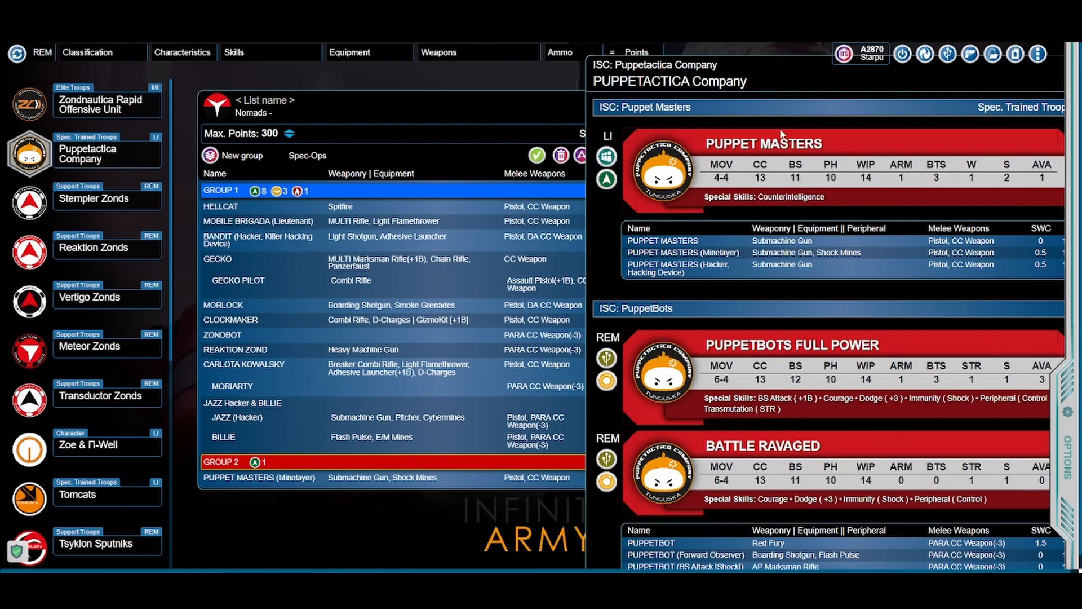
{"action": "scroll", "coordinate": [777, 546], "scroll_direction": "down", "scroll_amount": 1}
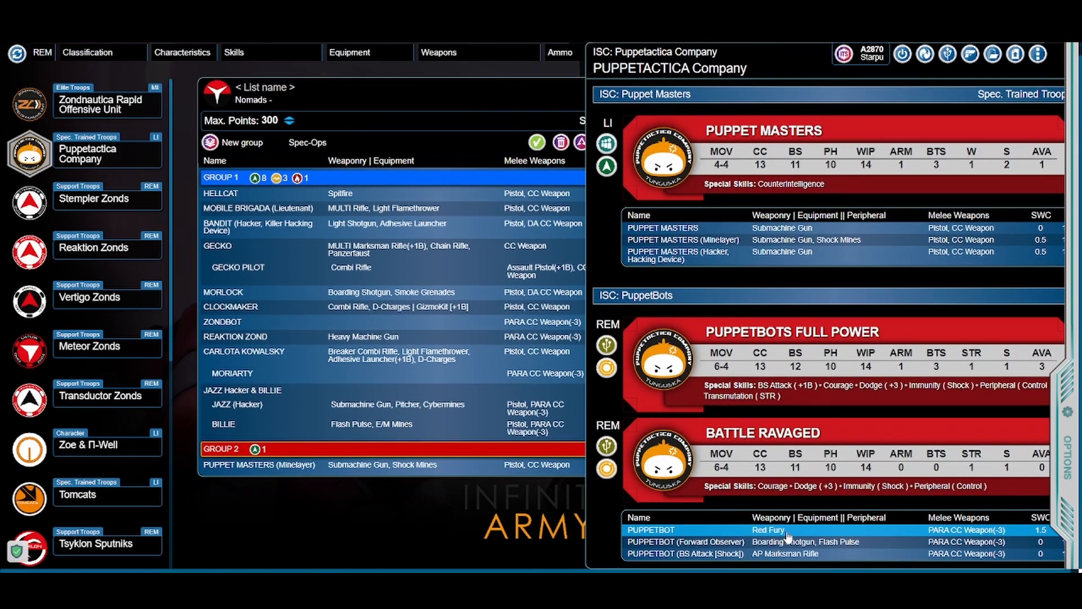
{"action": "left_click", "coordinate": [788, 533]}
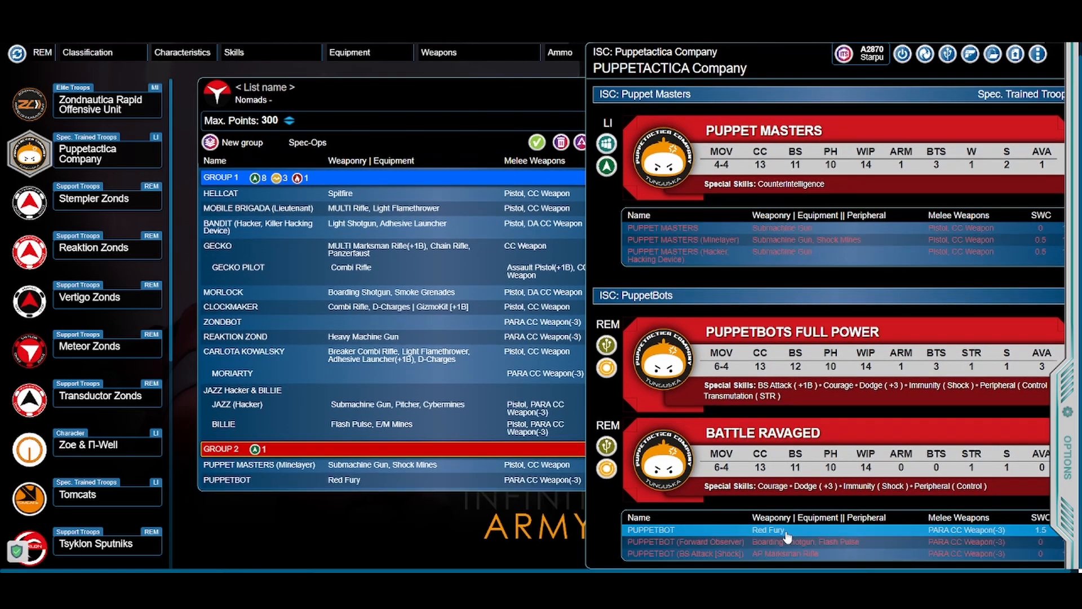
{"action": "left_click_drag", "start_coordinate": [757, 45], "coordinate": [719, 46]}
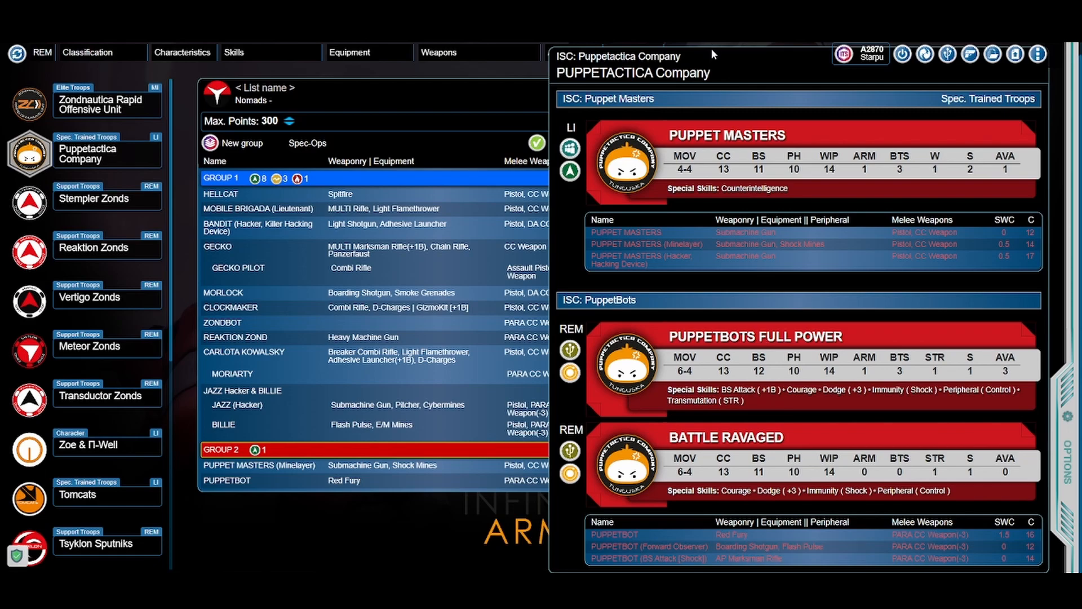
{"action": "left_click_drag", "start_coordinate": [711, 49], "coordinate": [685, 170]}
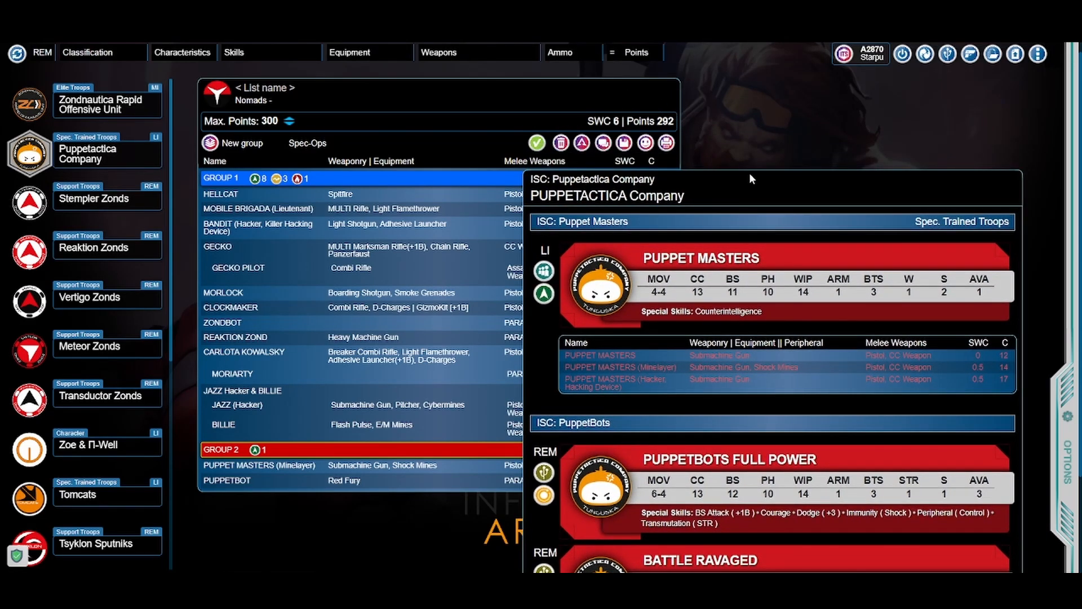
{"action": "left_click_drag", "start_coordinate": [749, 172], "coordinate": [739, 51]}
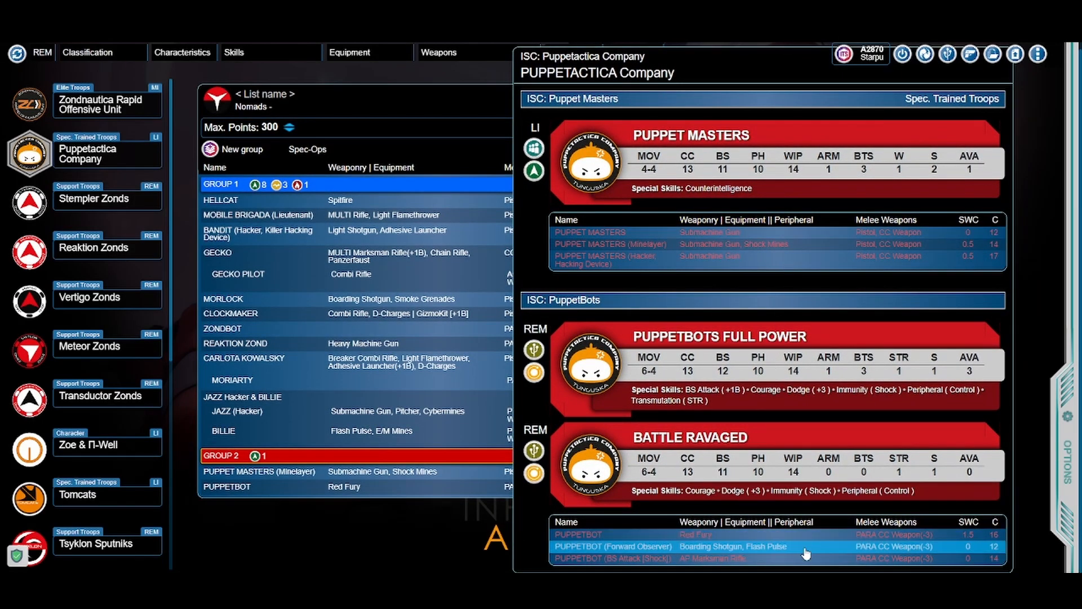
{"action": "left_click_drag", "start_coordinate": [805, 76], "coordinate": [980, 129]}
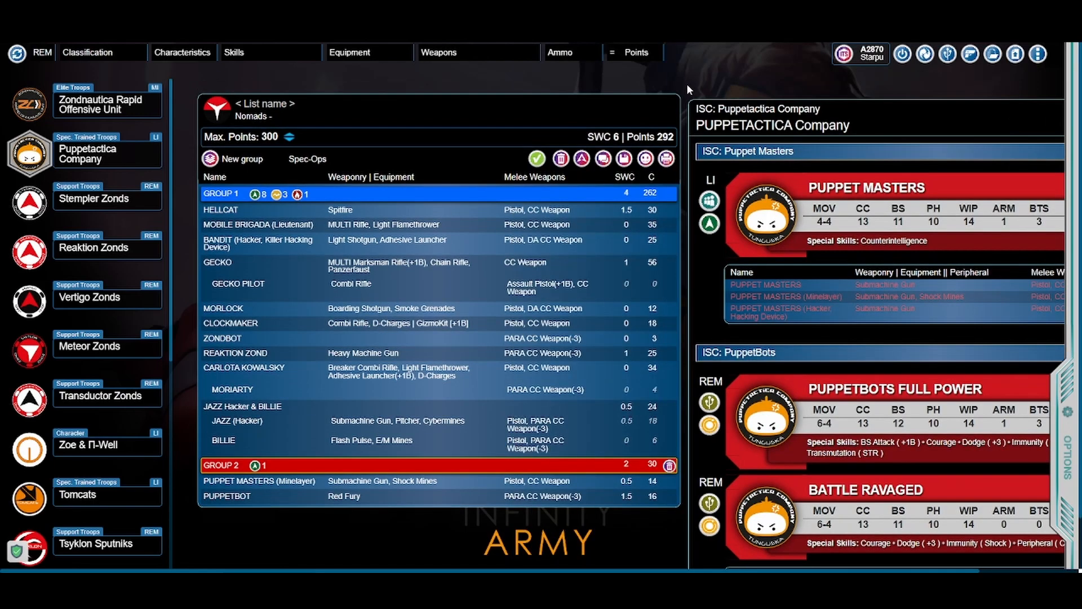